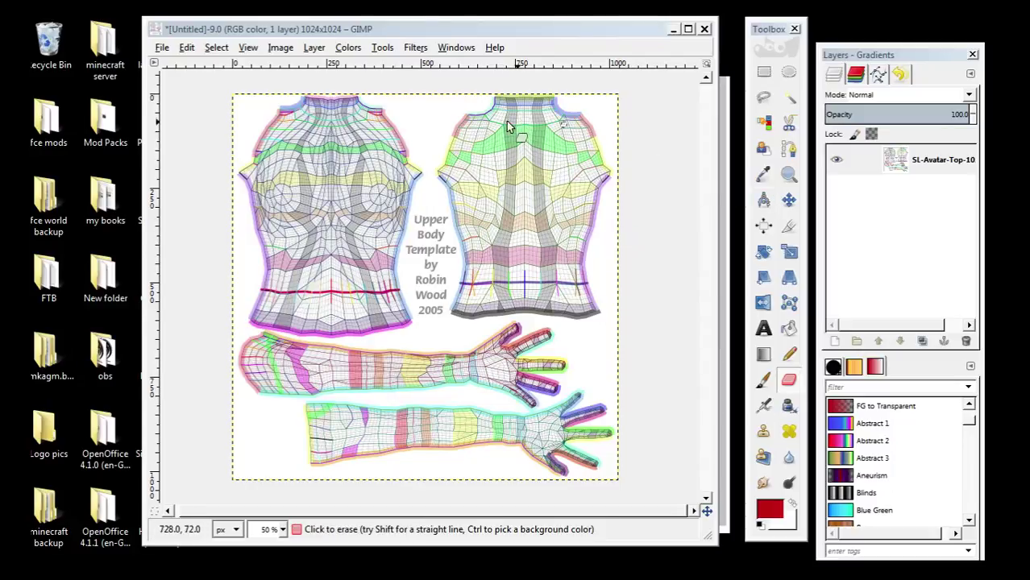
Create a new 1024 × 1024 px image and add the blue tartan cloth texture file to it as a layer.
click(162, 48)
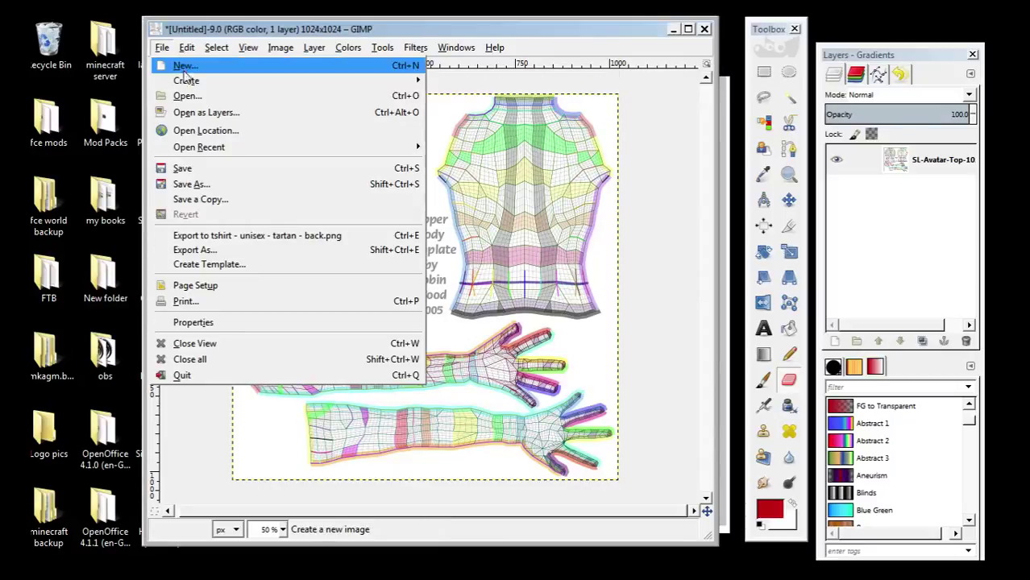
click(187, 67)
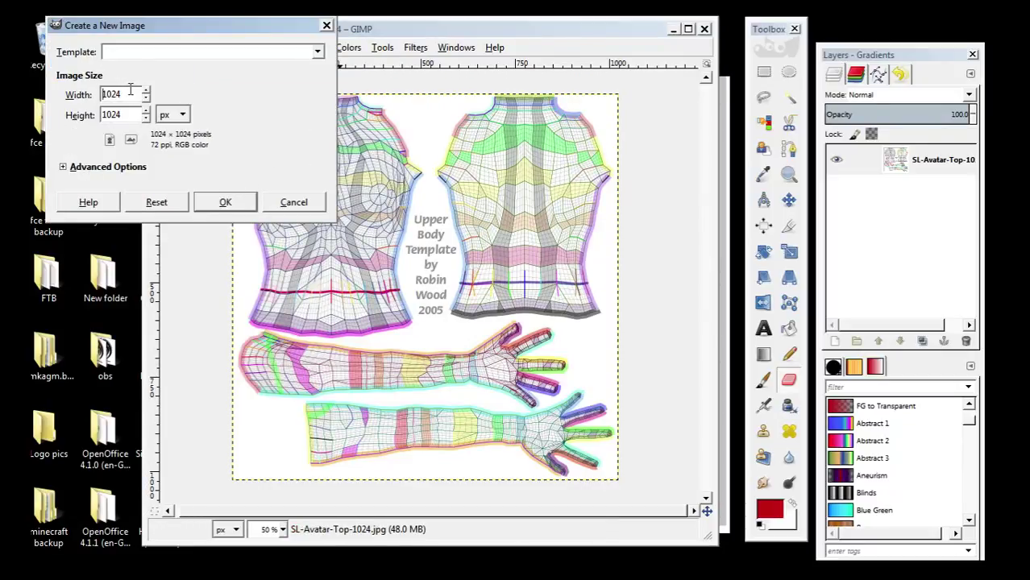
click(224, 202)
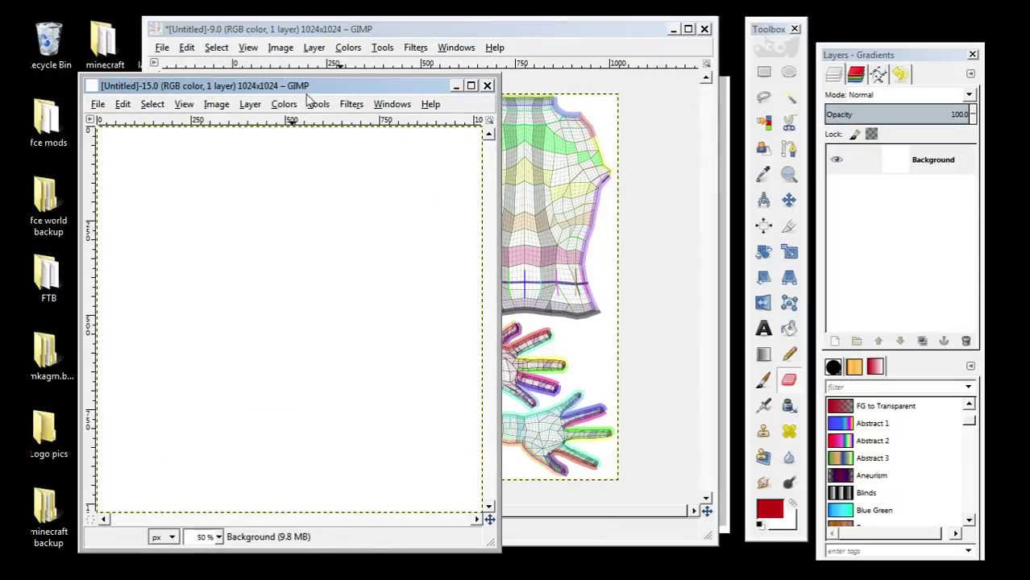
drag(317, 89, 432, 49)
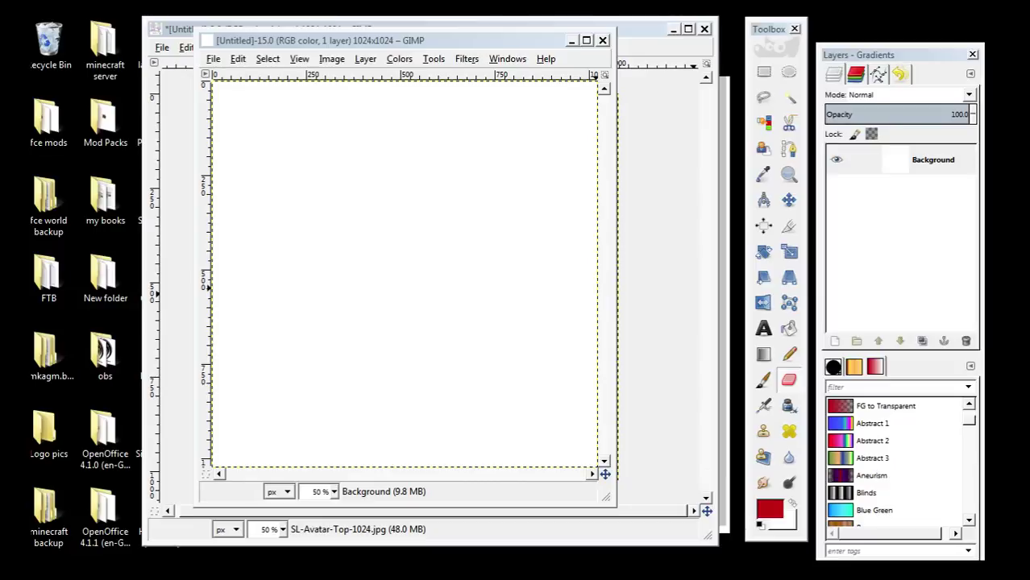
drag(881, 200, 402, 224)
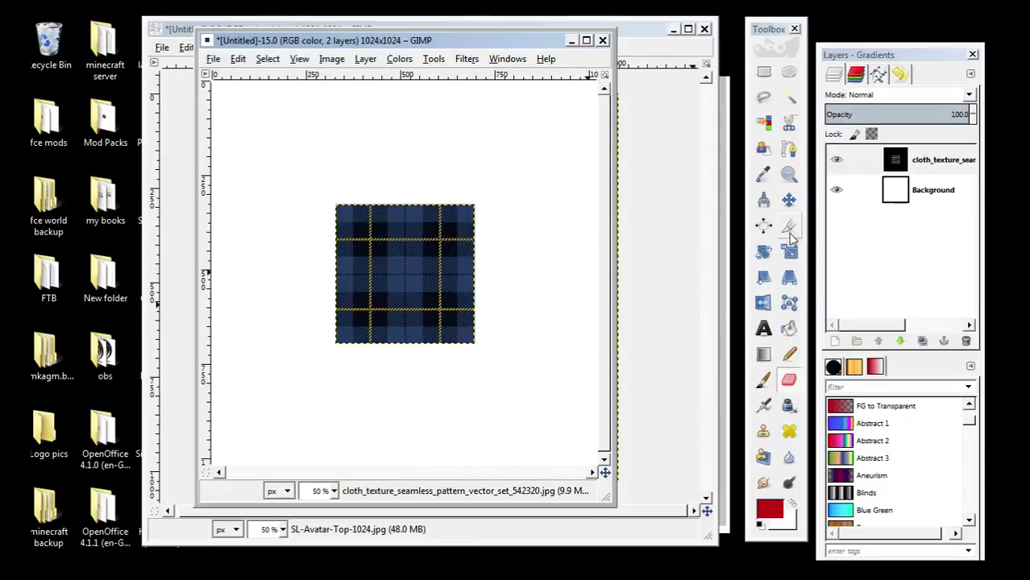
Stretch the tartan texture layer towards the canvas corners with the Scale tool, to about 989 × 992 px.
click(789, 228)
click(397, 249)
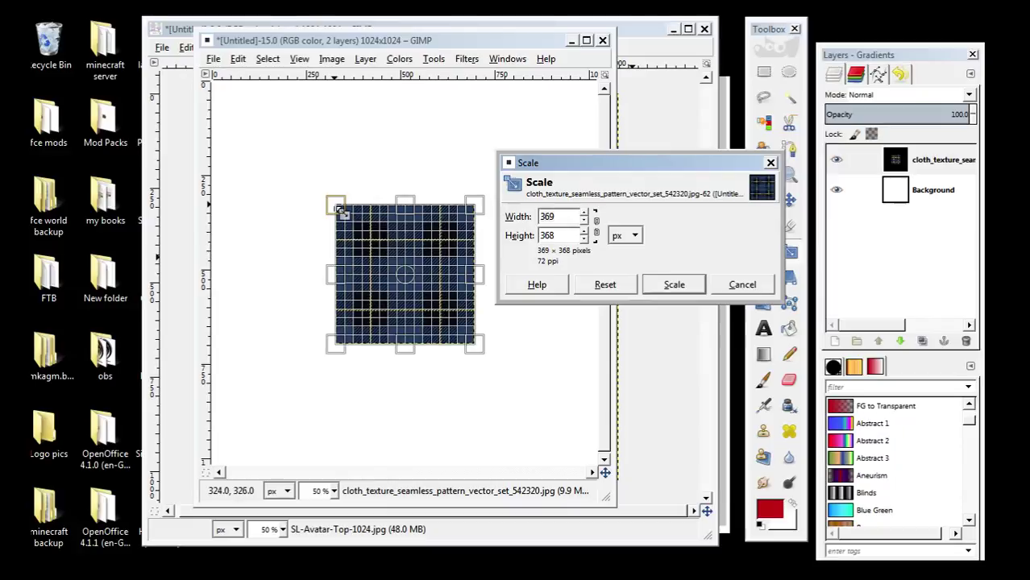
drag(340, 210, 217, 85)
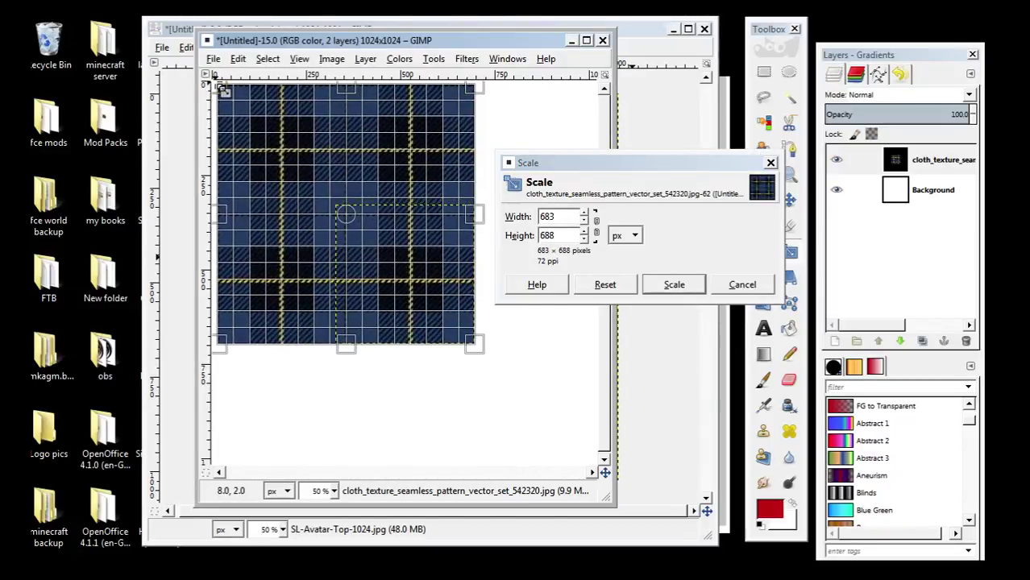
drag(476, 345, 597, 471)
Set the tartan layer's scale width to 1024 px.
click(584, 213)
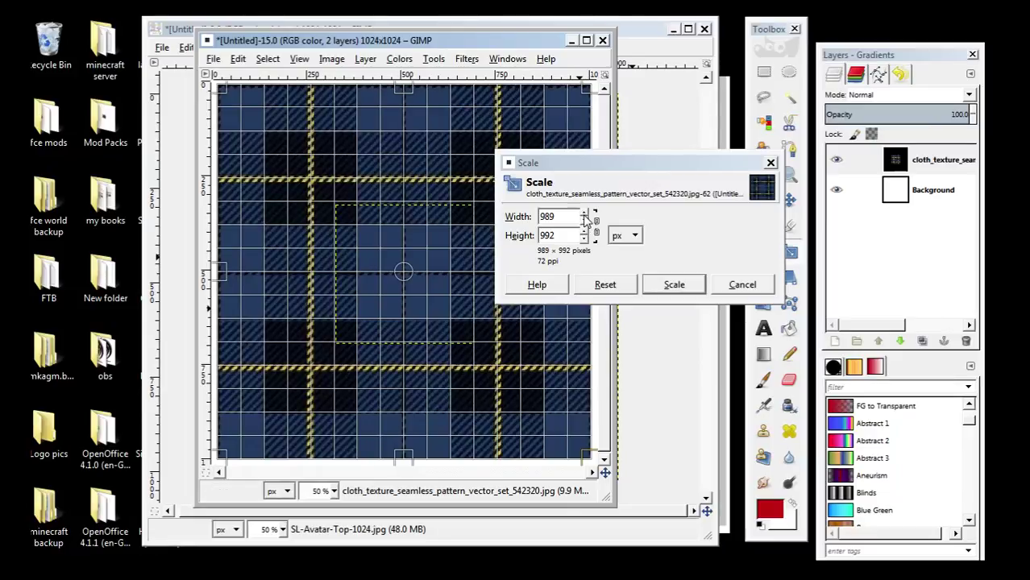
click(583, 212)
click(584, 213)
click(584, 213)
click(584, 213)
click(585, 213)
double_click(585, 213)
click(585, 212)
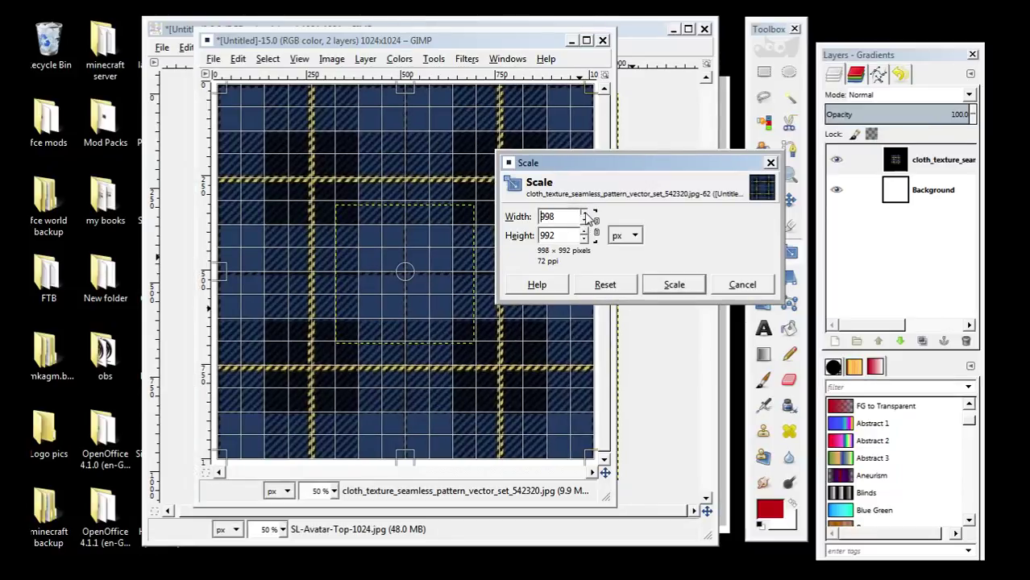
double_click(585, 212)
double_click(584, 212)
click(584, 213)
double_click(584, 212)
double_click(584, 213)
click(584, 212)
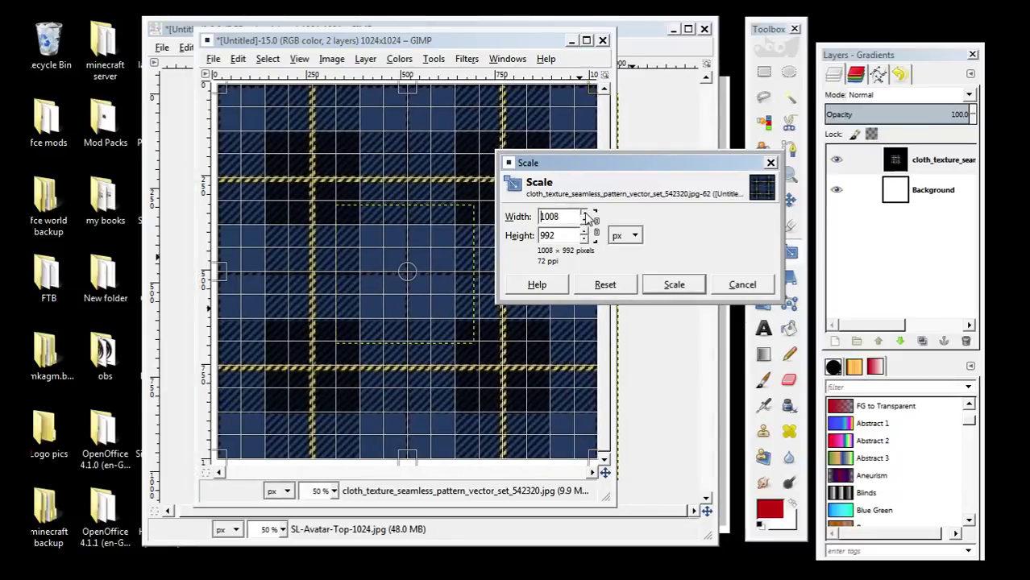
click(585, 213)
double_click(584, 213)
click(584, 213)
double_click(585, 213)
double_click(585, 213)
click(585, 213)
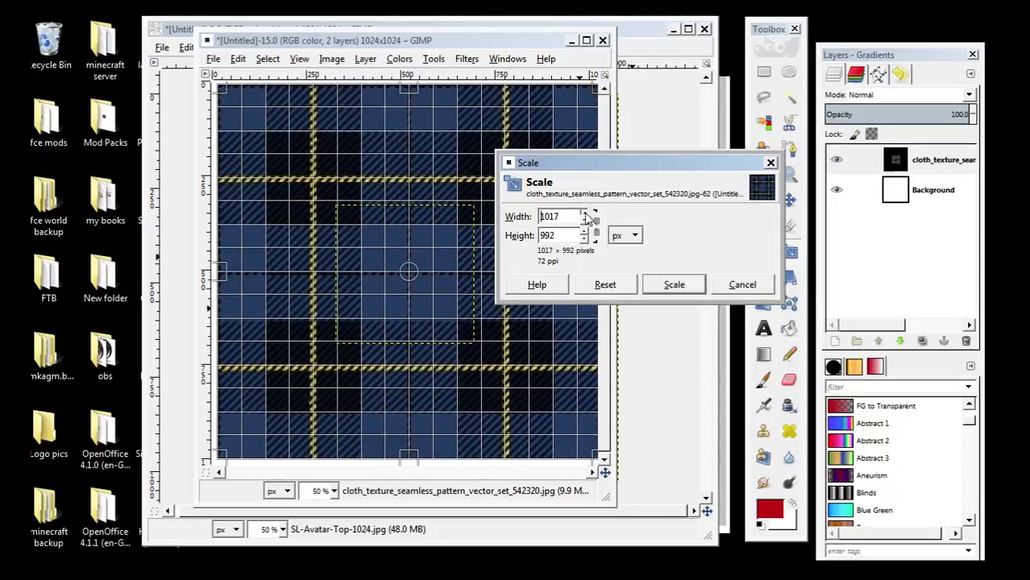
double_click(584, 213)
double_click(584, 213)
double_click(585, 213)
click(585, 213)
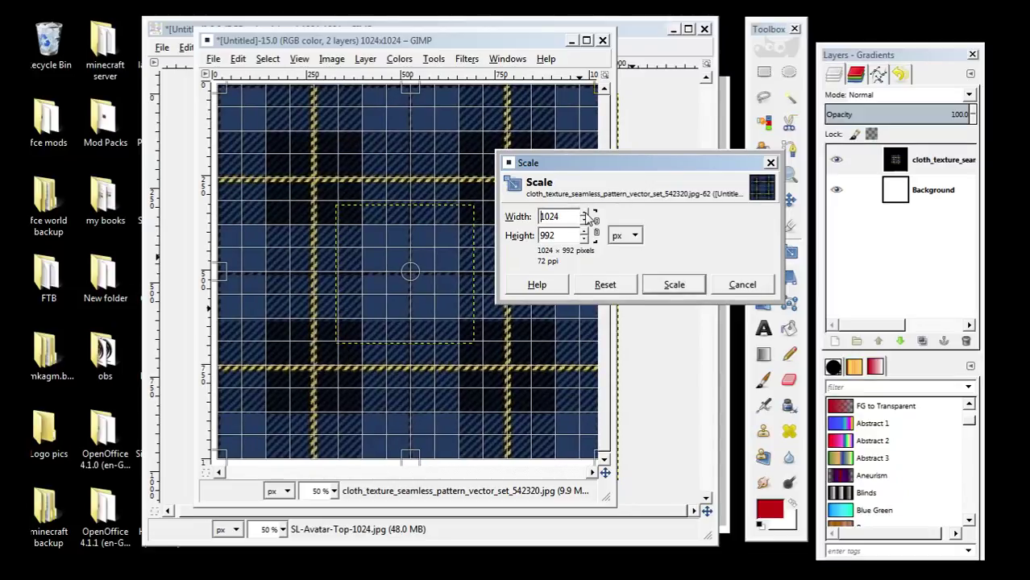
Set the tartan layer's scale height to 1024 px and apply the scaling.
click(584, 232)
click(584, 232)
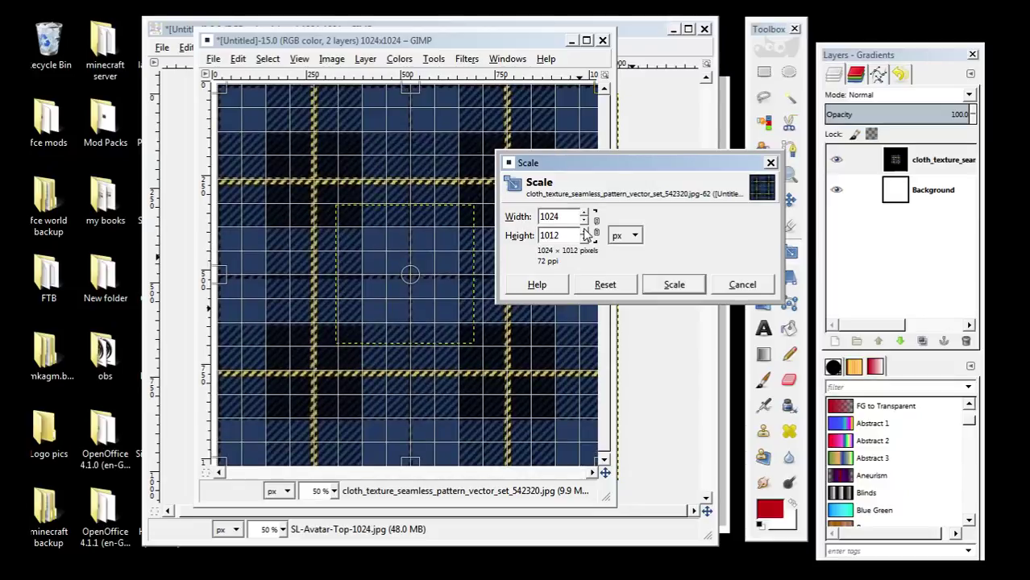
click(584, 231)
click(584, 232)
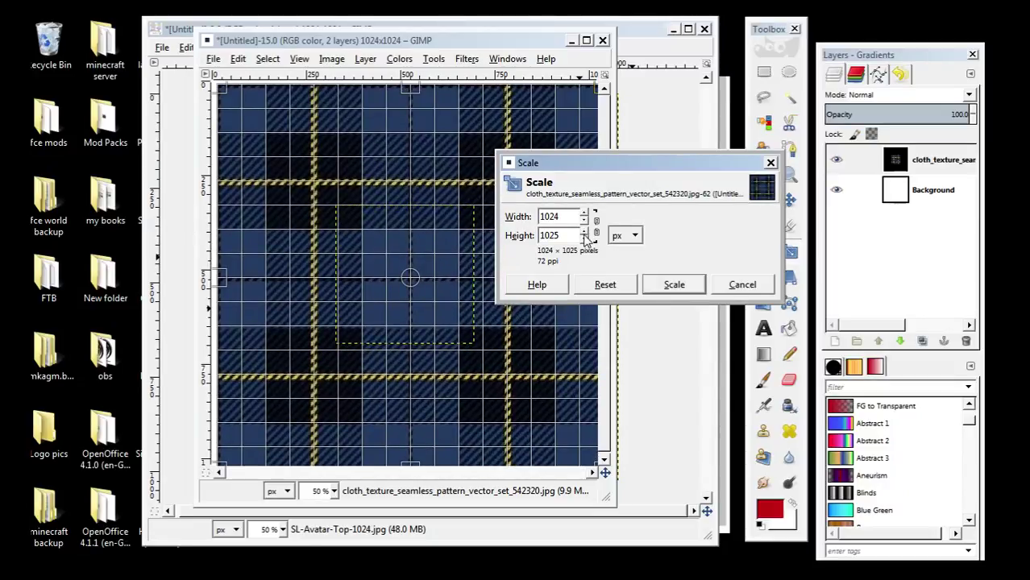
click(584, 238)
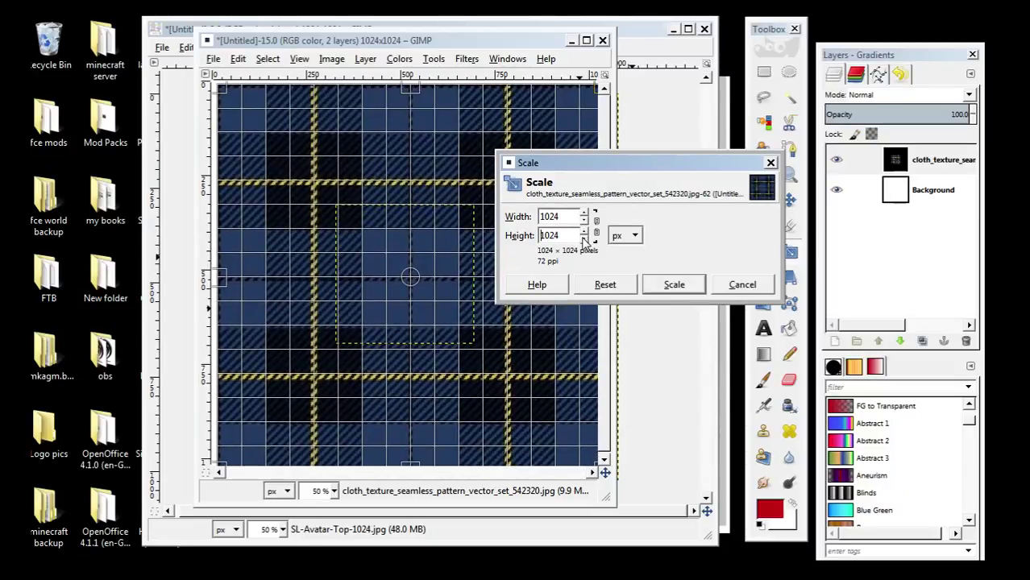
click(679, 286)
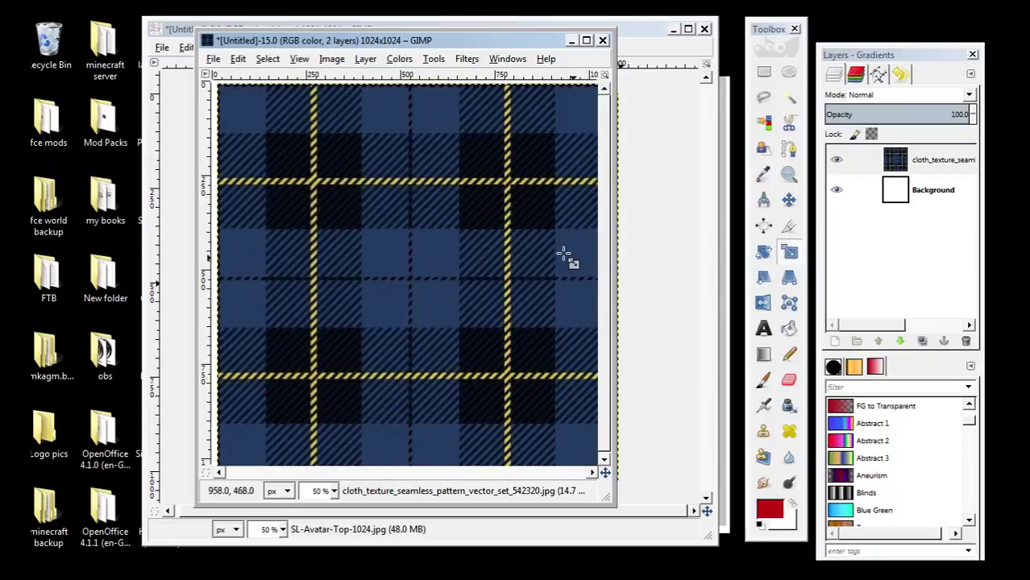
Look at the save options for the scaled tartan image, cancel, and close the image discarding its changes.
click(213, 59)
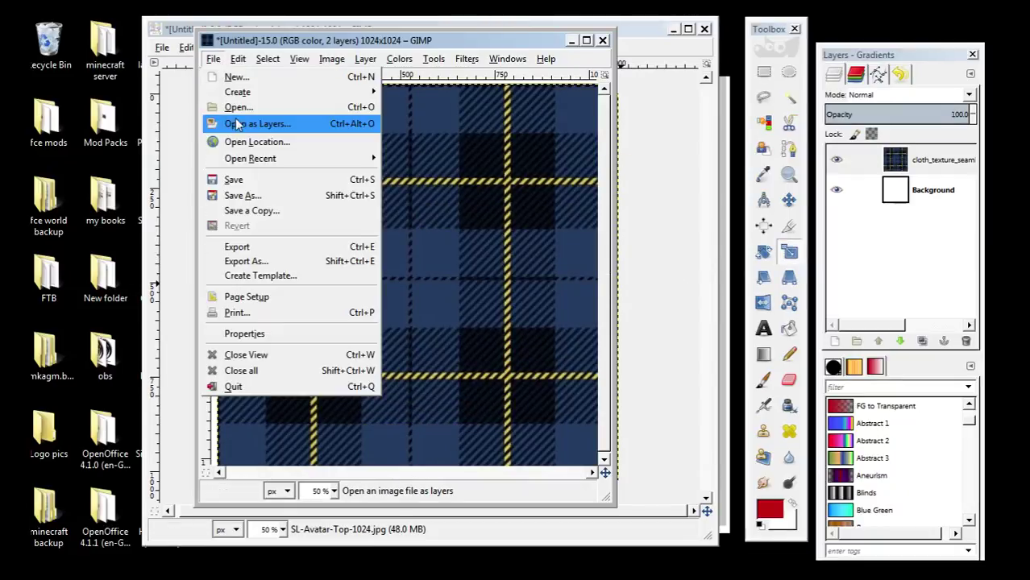
click(262, 202)
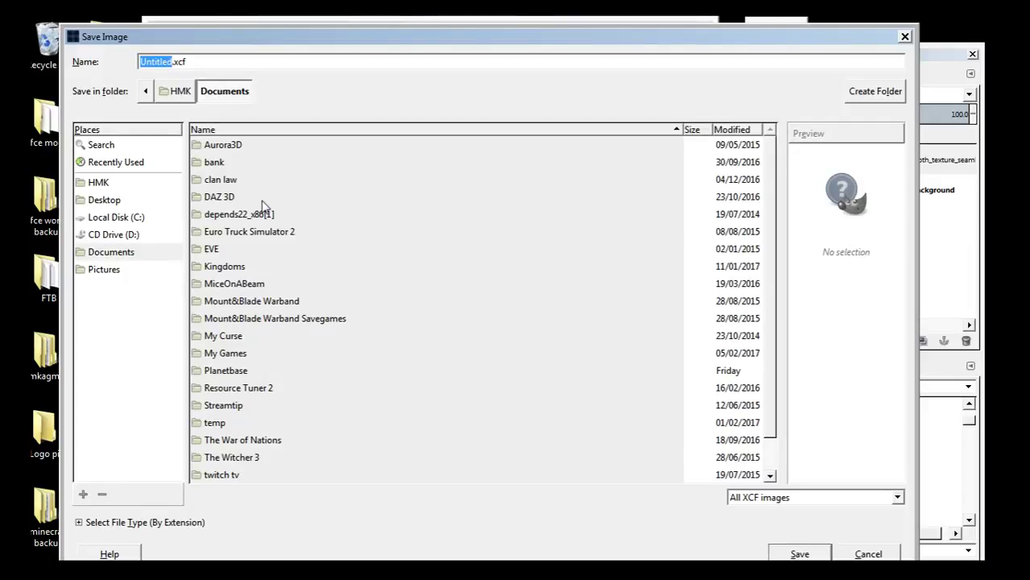
click(905, 37)
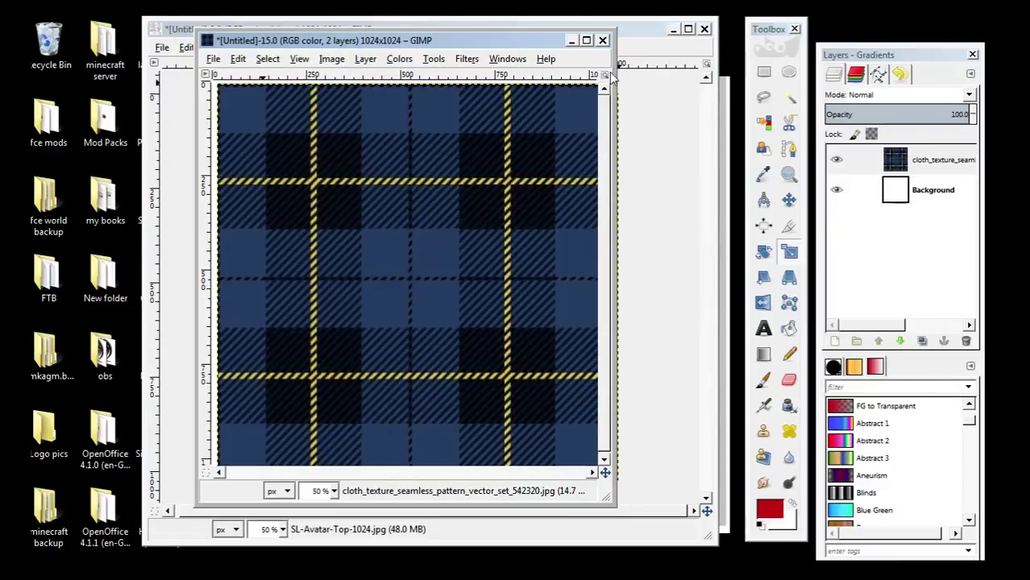
click(603, 40)
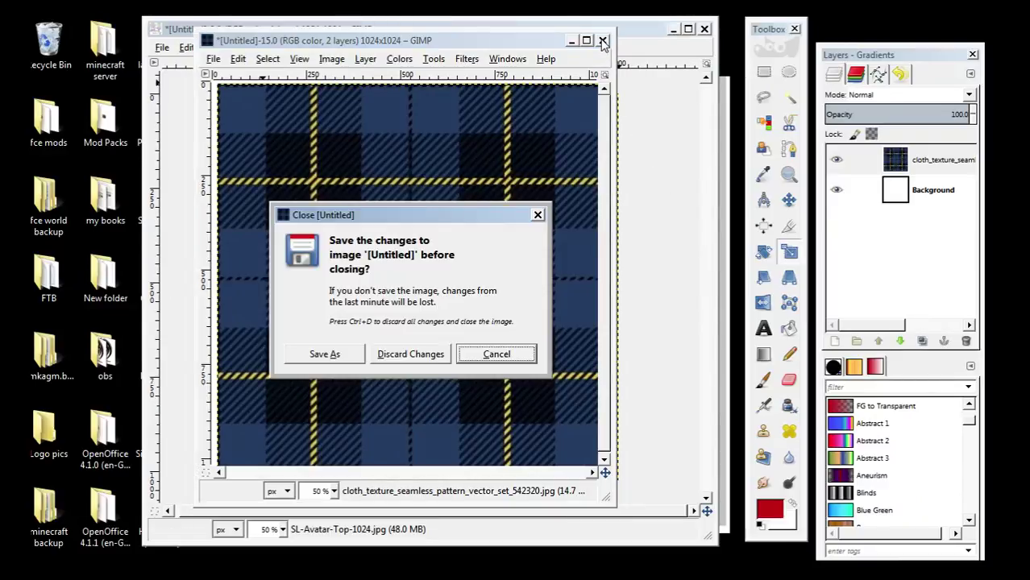
click(405, 360)
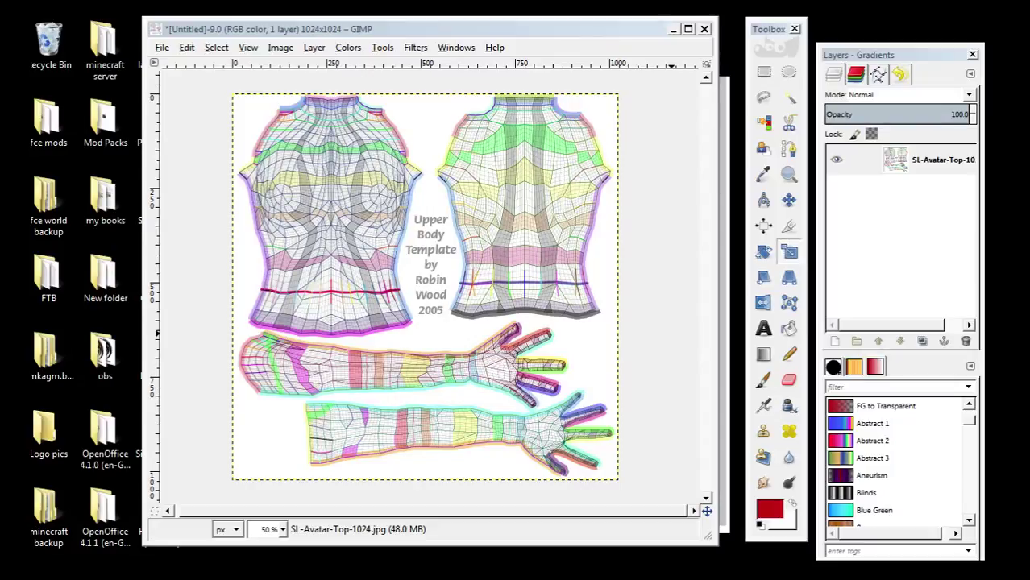
Add "tartan 1024x1024.jpg" and "logo 600x600xTrans.png" as new layers above the upper body template.
drag(978, 214, 422, 235)
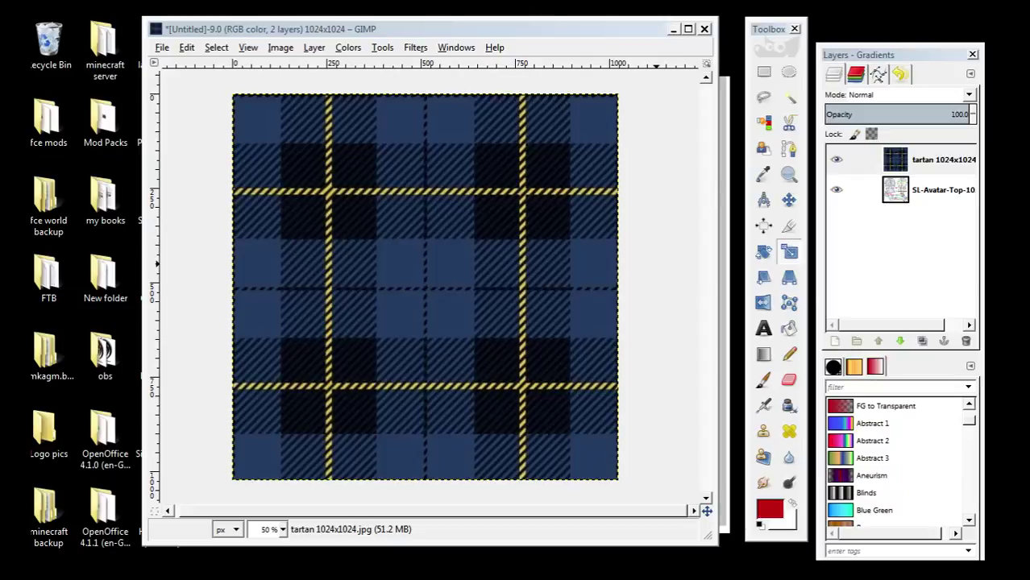
drag(463, 232, 463, 232)
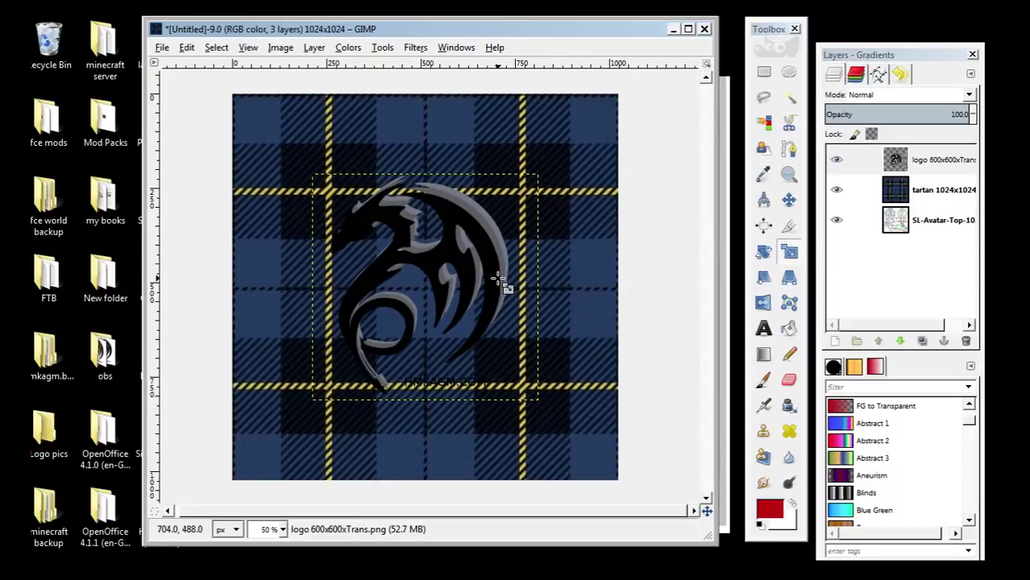
Scale the dragon logo layer down to about 126 × 132 px in the image's lower-right corner.
click(940, 168)
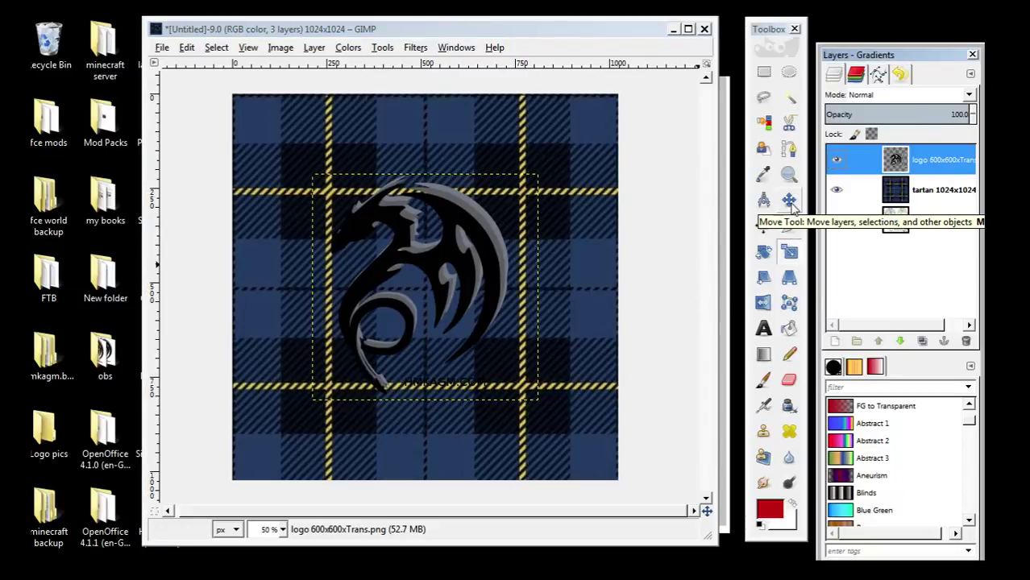
click(789, 252)
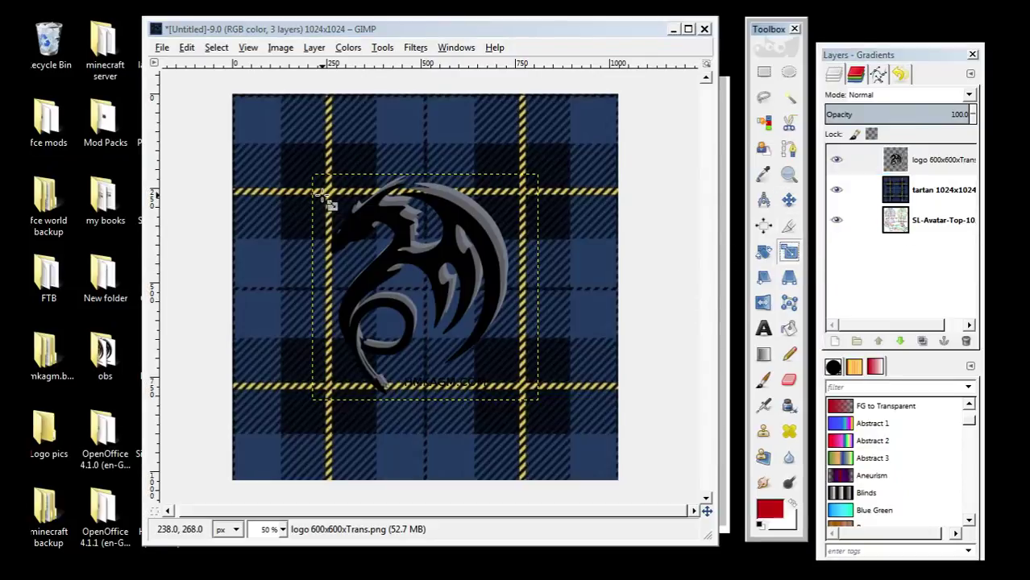
click(329, 203)
drag(313, 175, 435, 339)
drag(484, 406, 489, 440)
drag(487, 388, 554, 420)
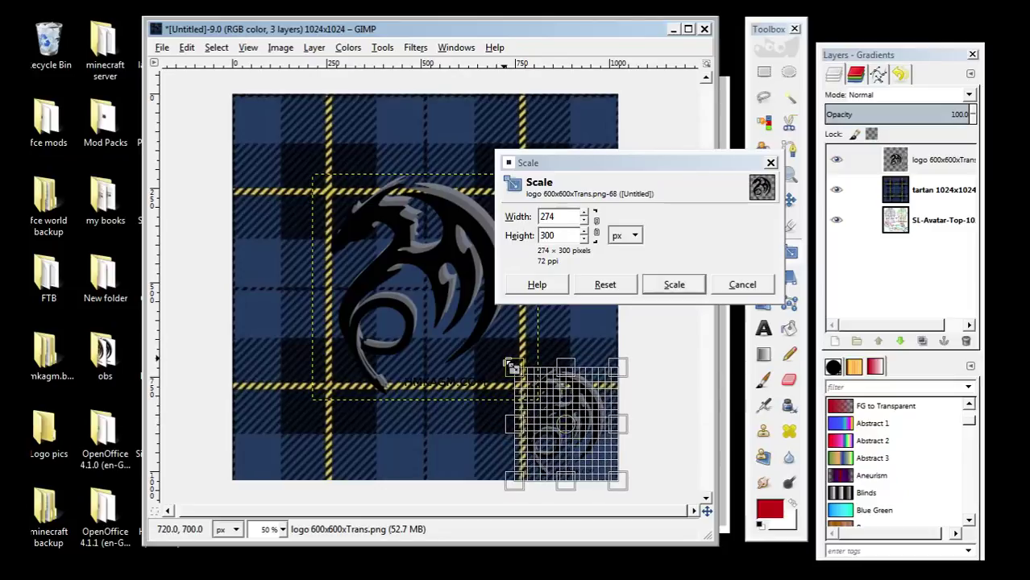
drag(512, 367, 565, 429)
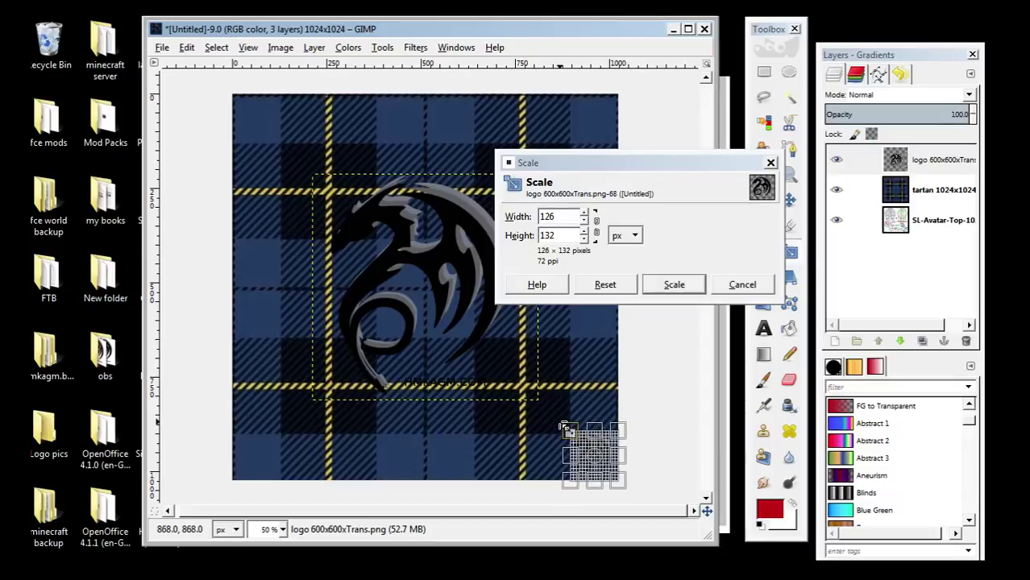
click(682, 289)
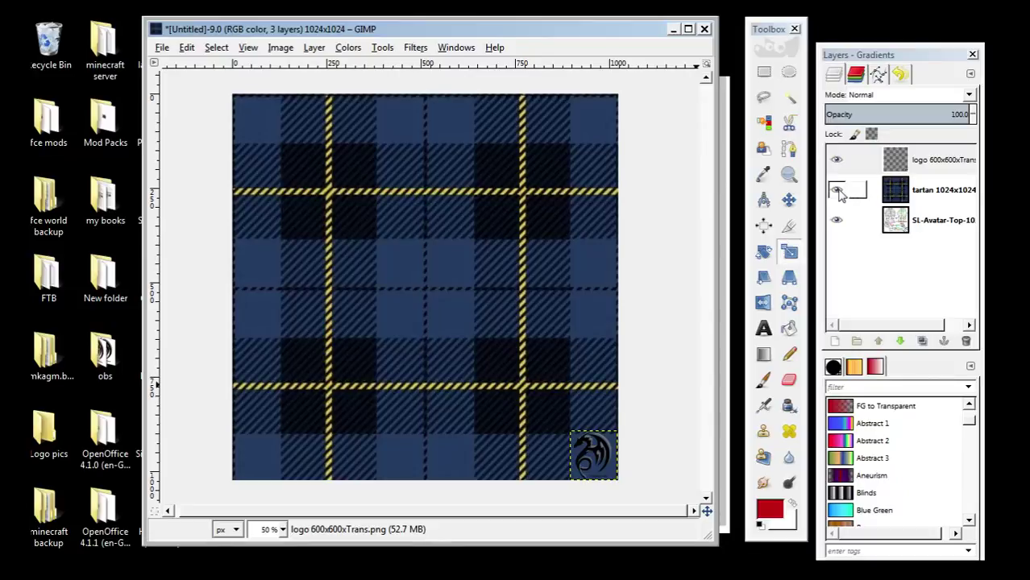
Rescale the logo layer to 125 × 125 px and move it flush into the image's lower-right corner.
click(837, 162)
click(837, 160)
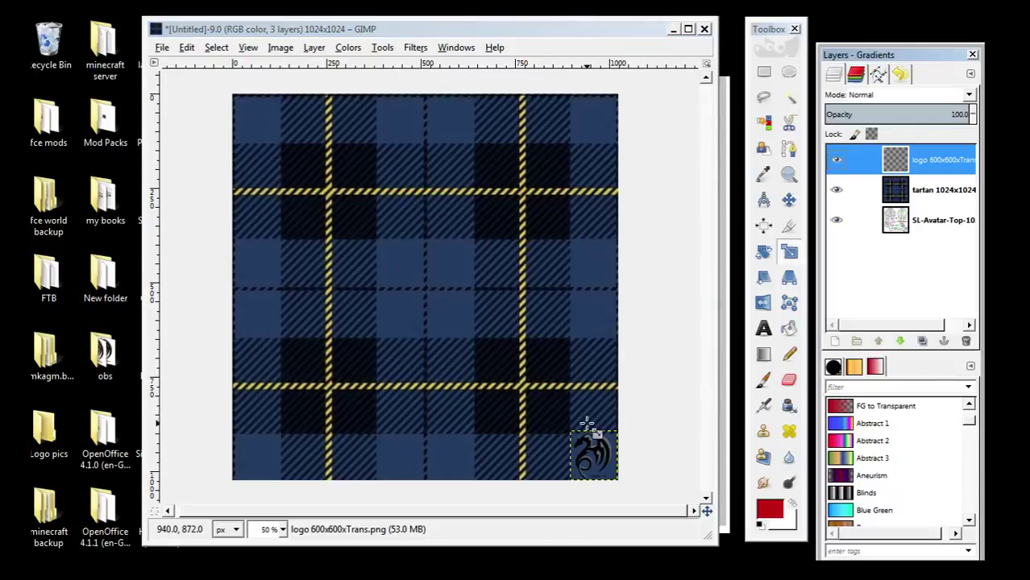
click(597, 455)
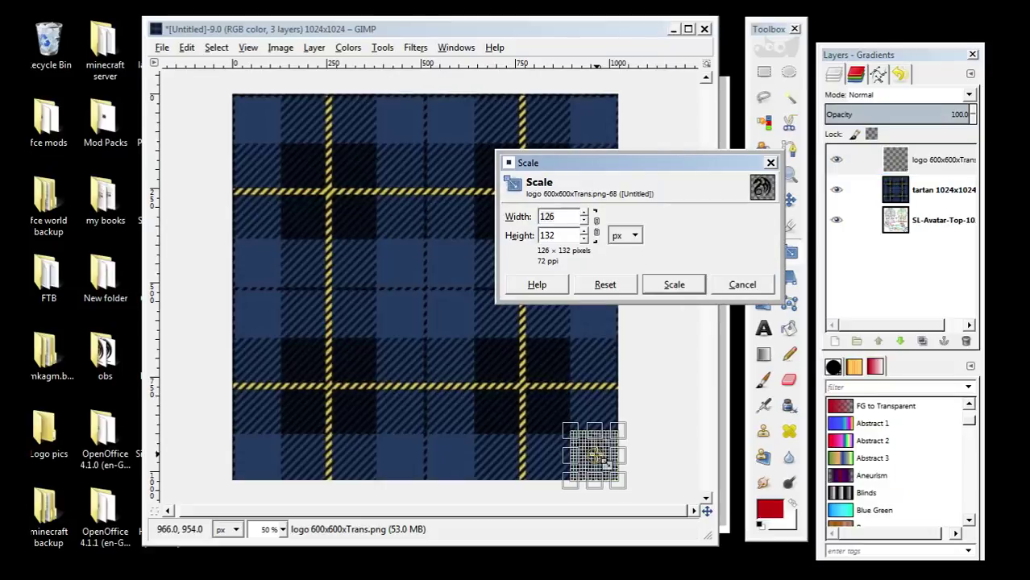
click(584, 222)
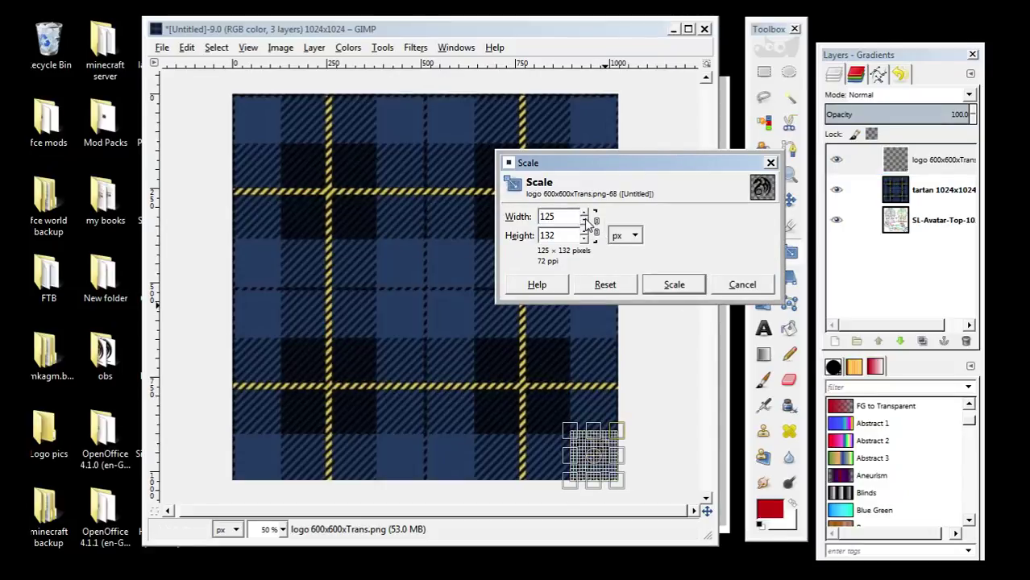
click(586, 240)
click(586, 239)
click(586, 240)
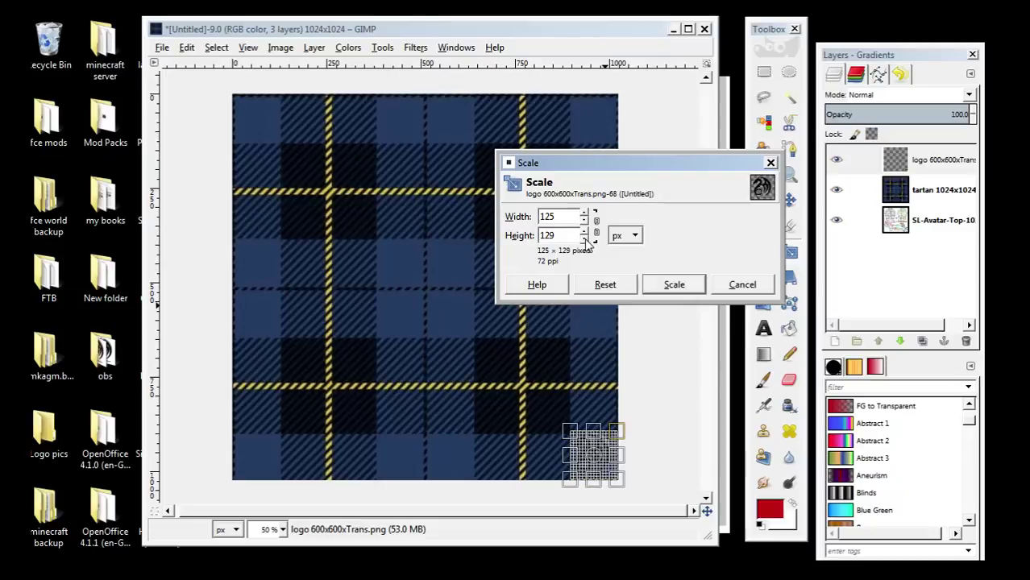
click(585, 239)
click(585, 239)
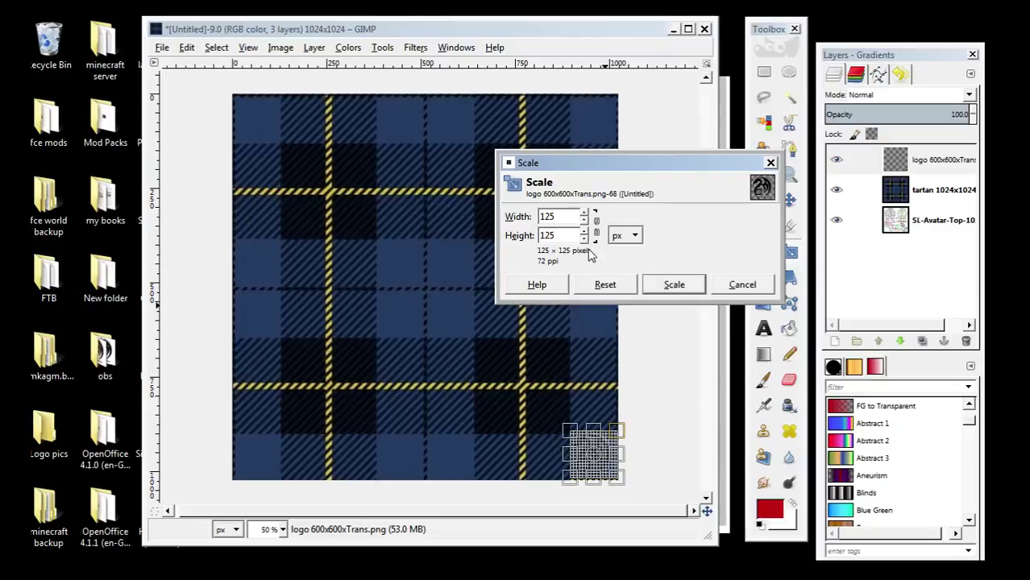
click(674, 286)
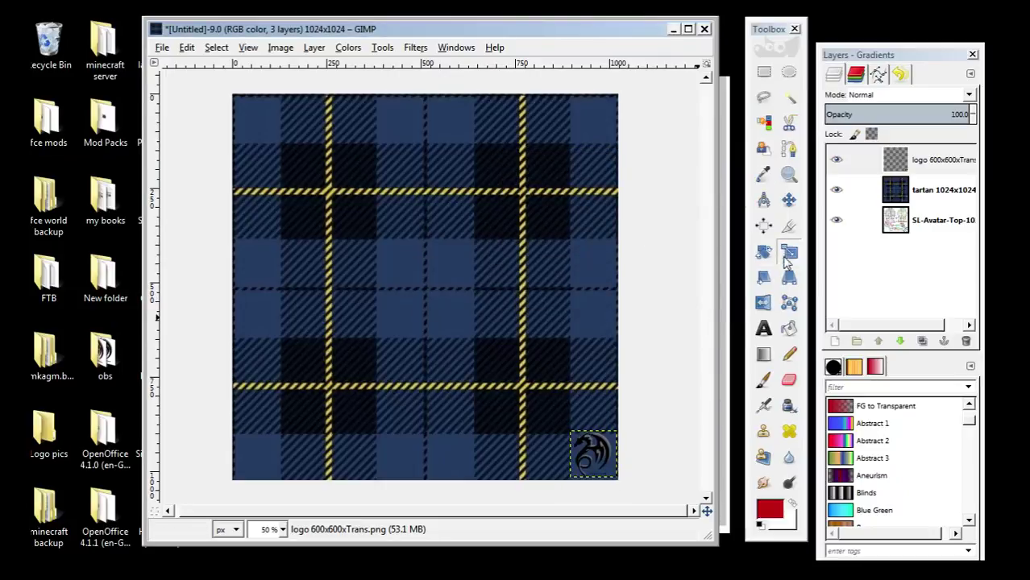
click(789, 200)
drag(607, 444, 604, 457)
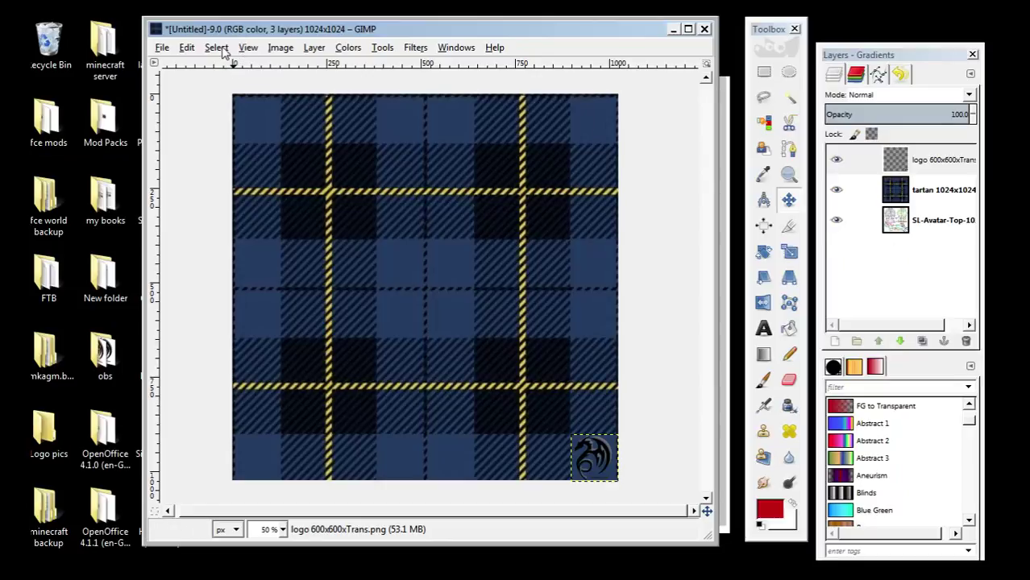
click(187, 48)
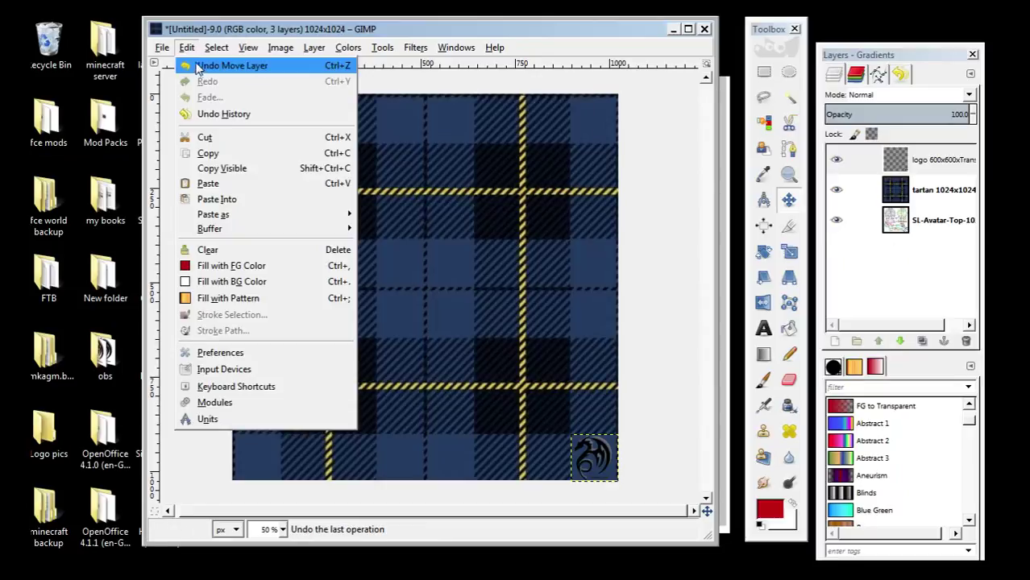
mouse_move(213, 50)
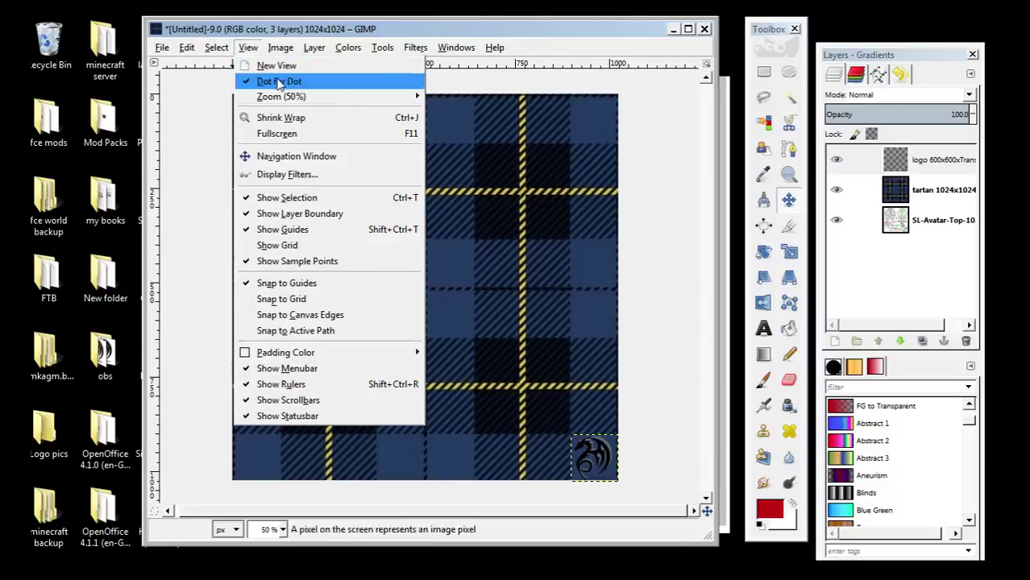
click(893, 292)
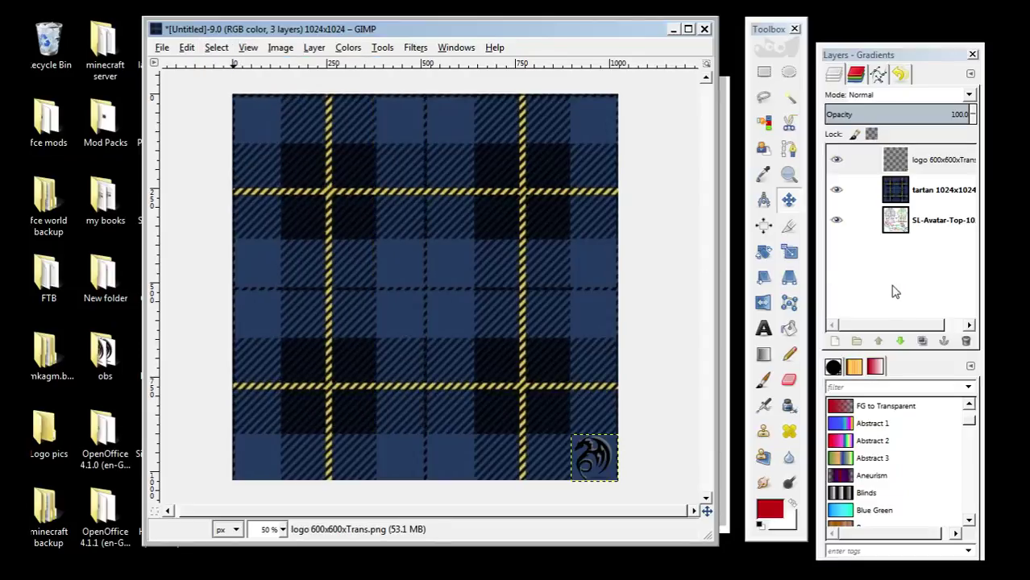
Hide the logo layer and make the tartan layer the active one.
click(838, 162)
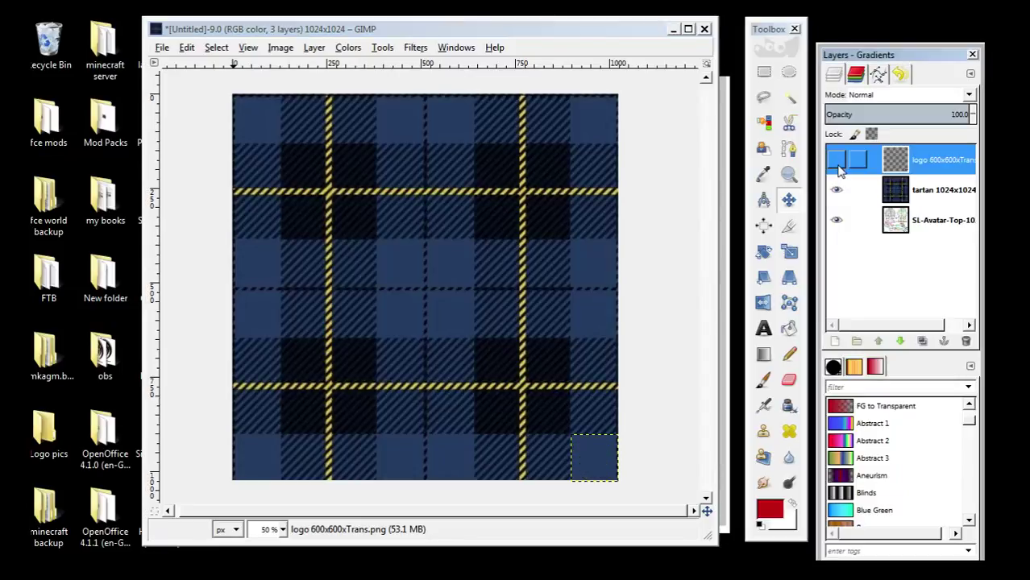
click(838, 160)
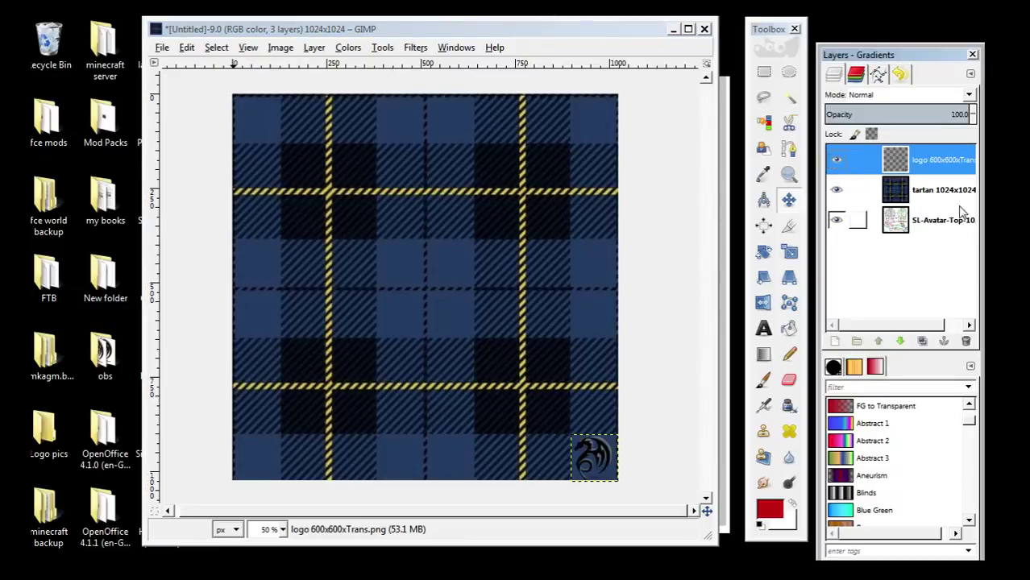
click(927, 191)
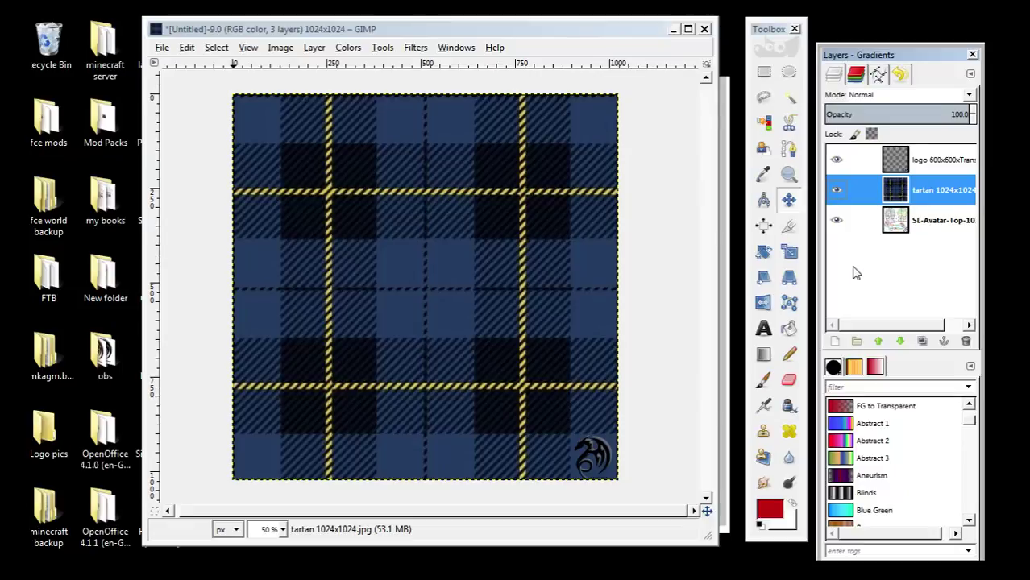
click(837, 159)
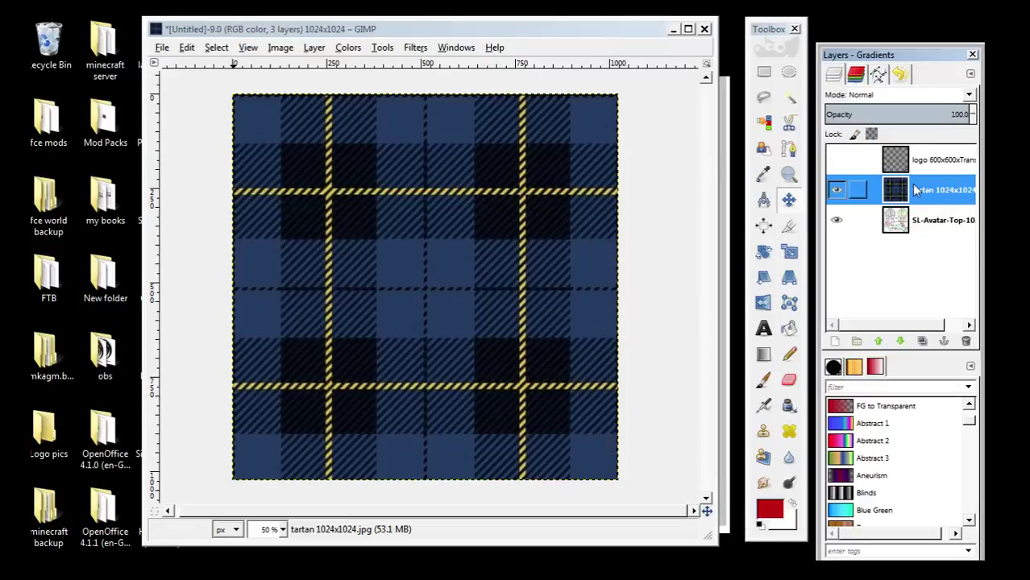
Lower the tartan layer's opacity to 50.4 so the body template can be seen through it.
drag(968, 115, 873, 116)
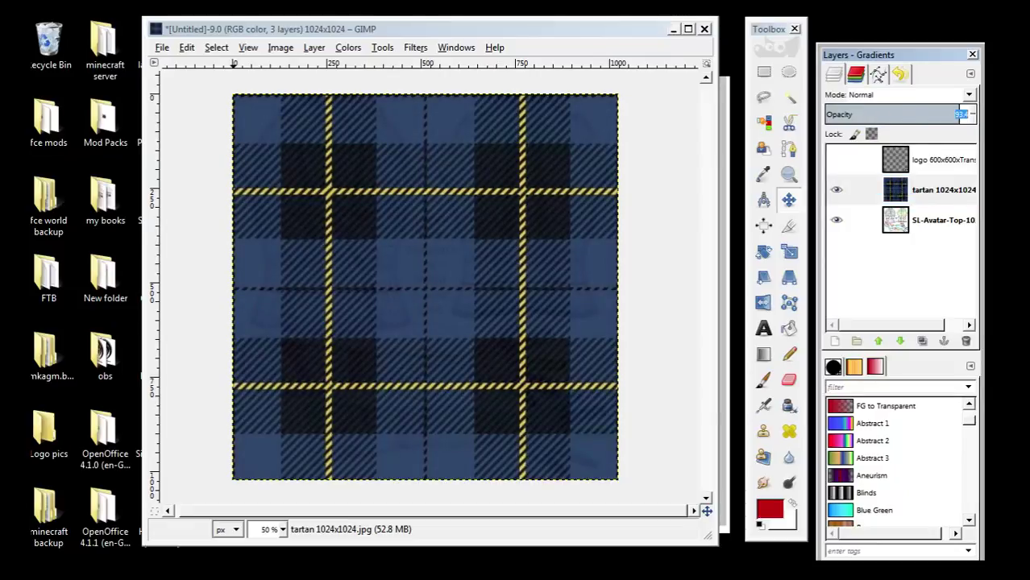
scroll(974, 121, down, 19)
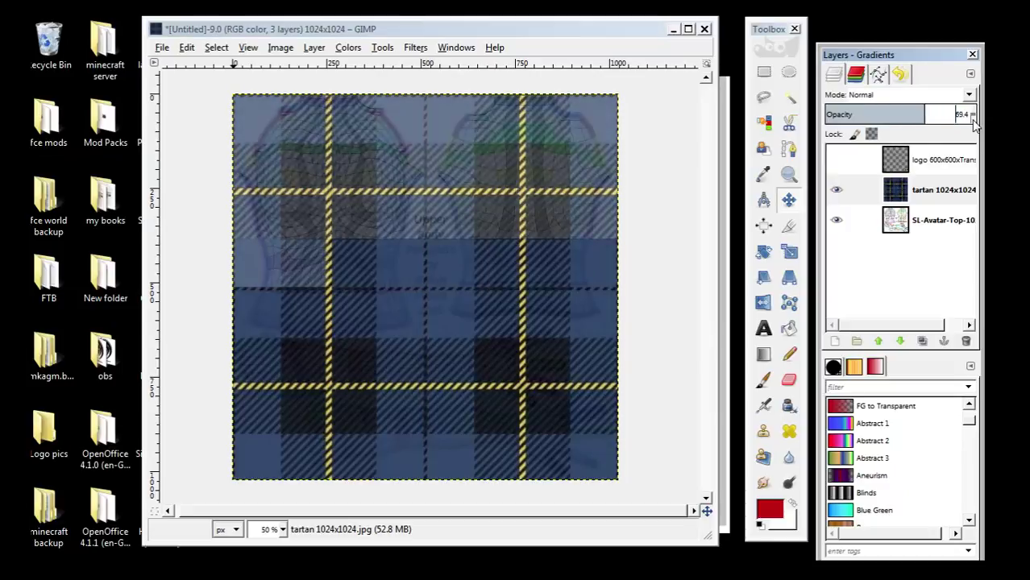
scroll(974, 121, down, 15)
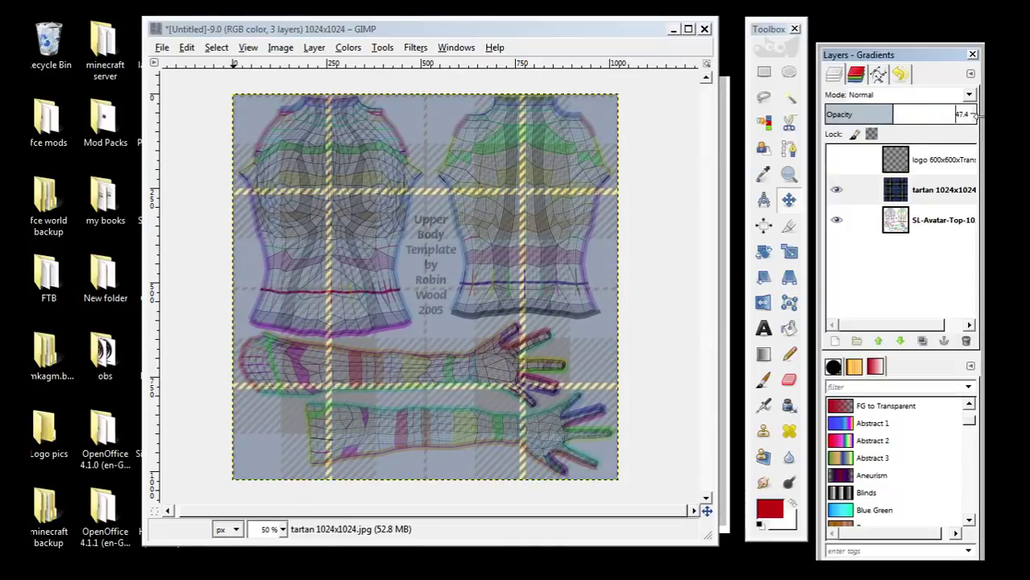
scroll(975, 115, up, 3)
Set up the Eraser with the 2. Hardness 100 brush at a size of 114.17.
click(791, 382)
double_click(791, 382)
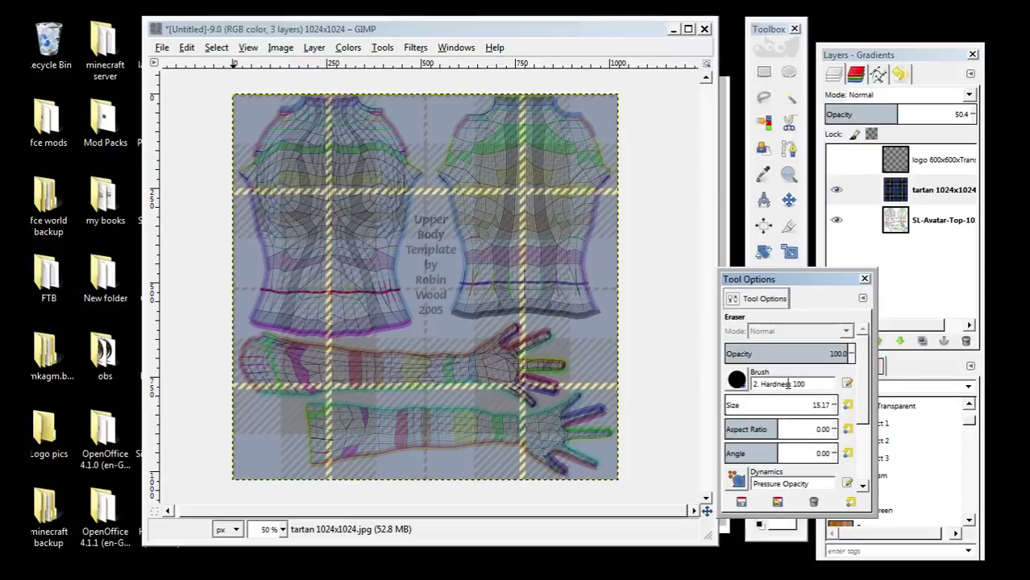
click(737, 380)
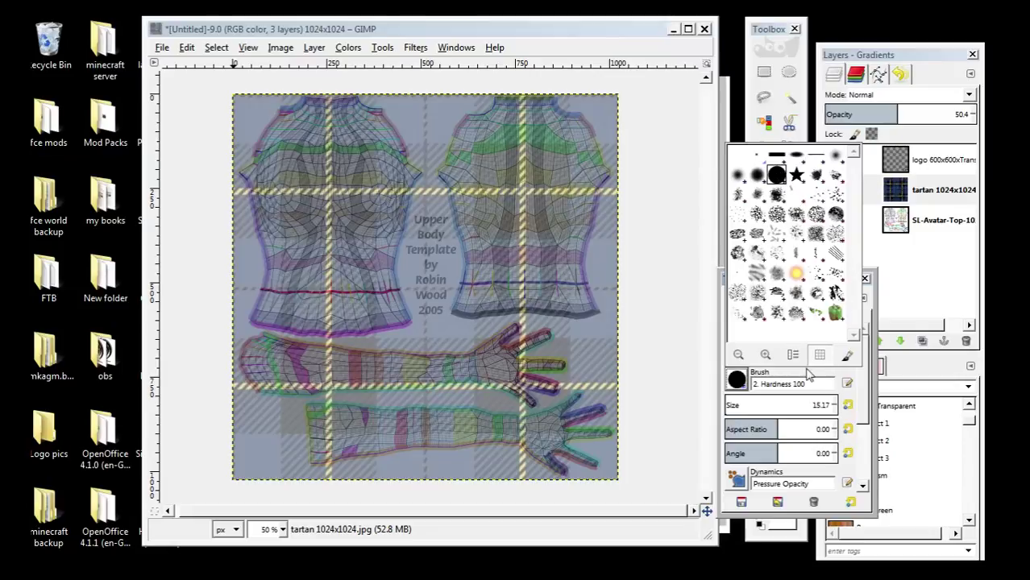
click(760, 407)
click(758, 407)
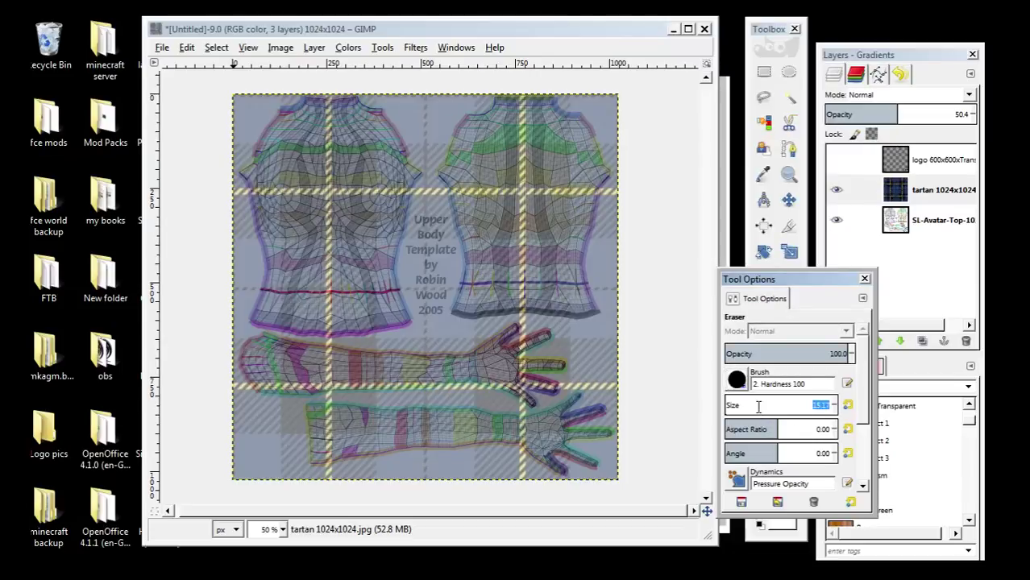
click(837, 405)
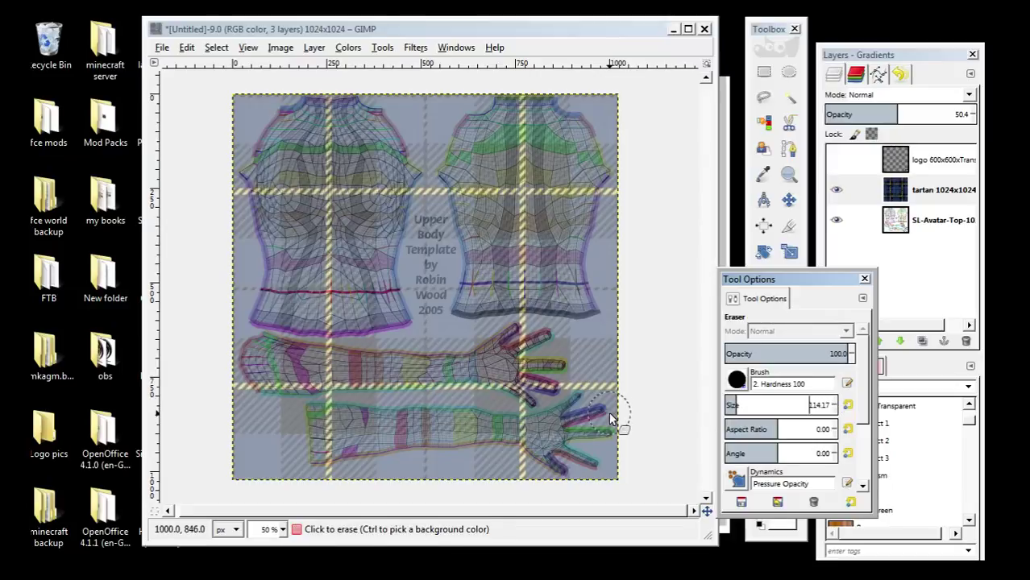
click(865, 280)
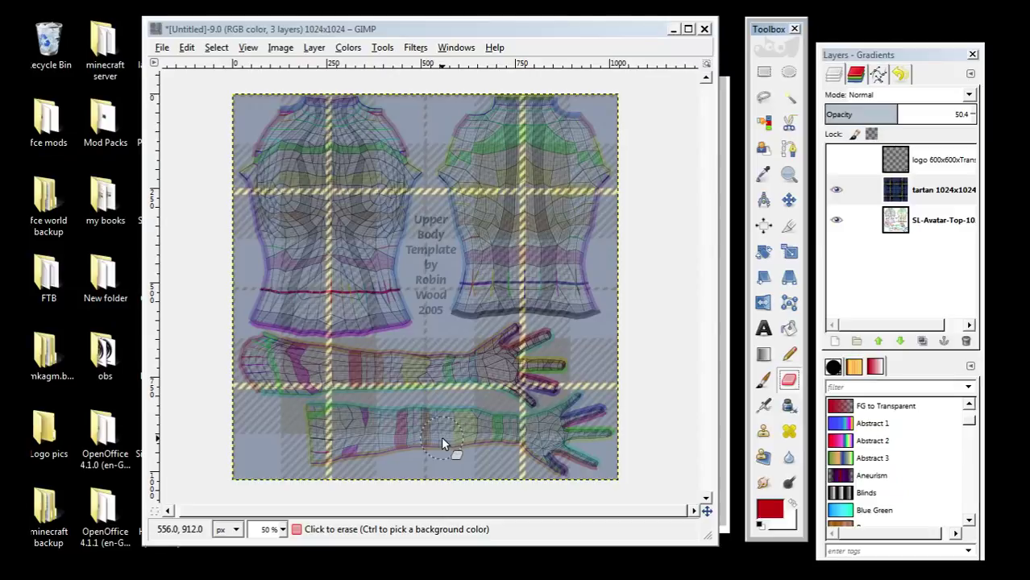
Erase the tartan over the hands and forearms of both arms on the template, including the leftover patch around the lower hand's fingers.
mouse_move(435, 414)
mouse_down()
mouse_move(439, 465)
mouse_move(422, 440)
mouse_move(399, 436)
mouse_move(447, 475)
mouse_move(566, 489)
mouse_move(619, 484)
mouse_move(628, 464)
mouse_move(612, 424)
mouse_move(449, 418)
mouse_up()
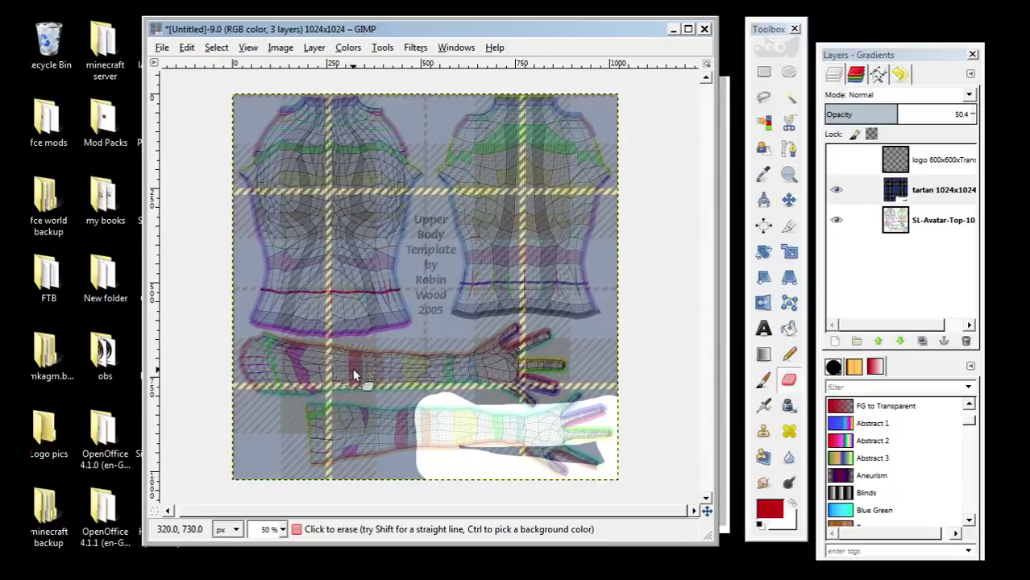
mouse_move(393, 363)
mouse_down()
mouse_move(425, 388)
mouse_move(425, 372)
mouse_move(411, 362)
mouse_move(503, 366)
mouse_move(516, 347)
mouse_move(543, 348)
mouse_move(554, 351)
mouse_move(467, 387)
mouse_move(603, 396)
mouse_move(628, 391)
mouse_move(545, 375)
mouse_move(628, 353)
mouse_move(613, 349)
mouse_move(578, 349)
mouse_move(512, 365)
mouse_move(511, 374)
mouse_move(600, 407)
mouse_move(579, 460)
mouse_move(656, 418)
mouse_up()
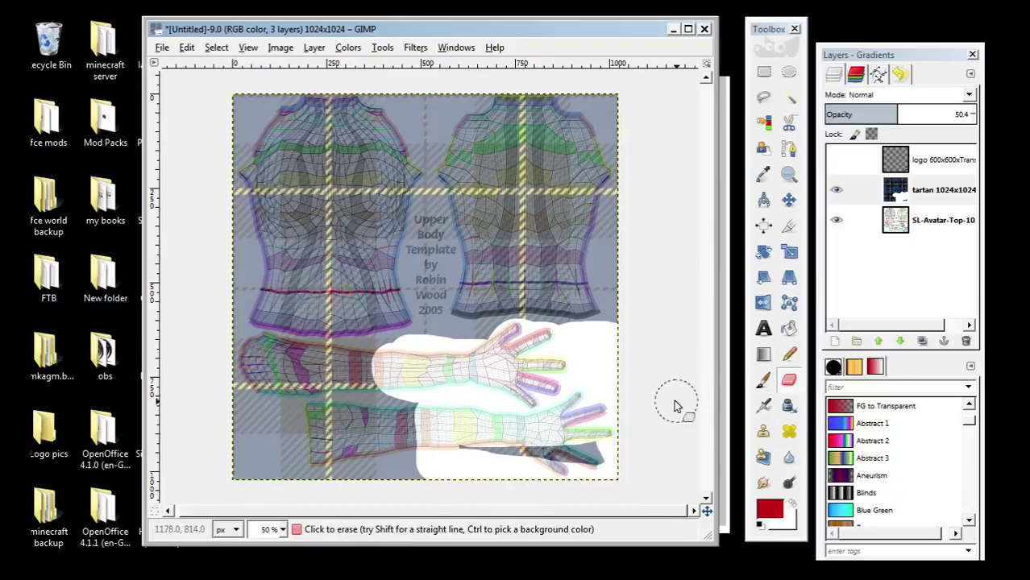
mouse_move(598, 453)
mouse_down()
mouse_move(478, 449)
mouse_move(540, 451)
mouse_up()
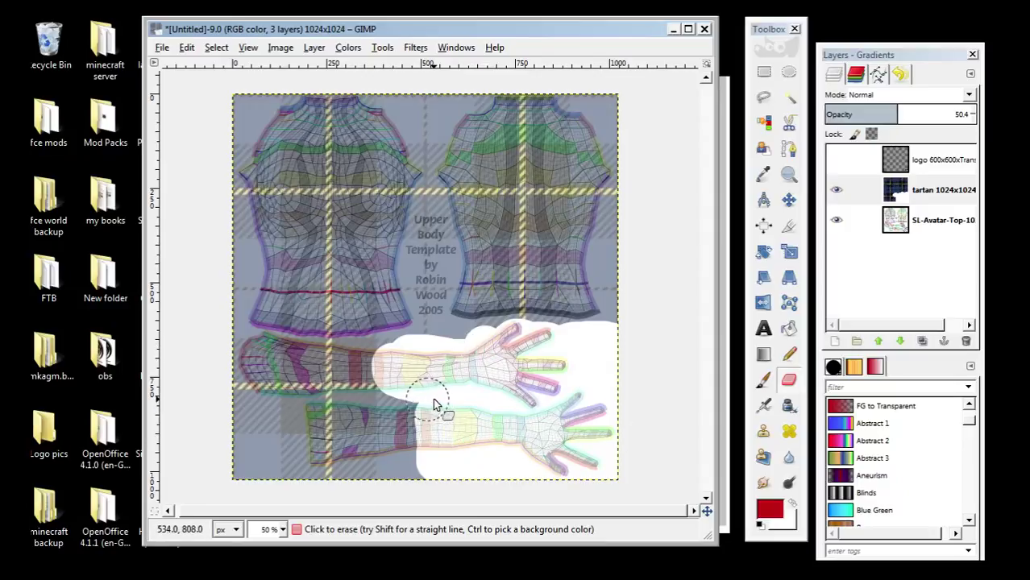
Erase the tartan farther up both arms, past the red mesh bands, and clear the remnants between them.
click(791, 176)
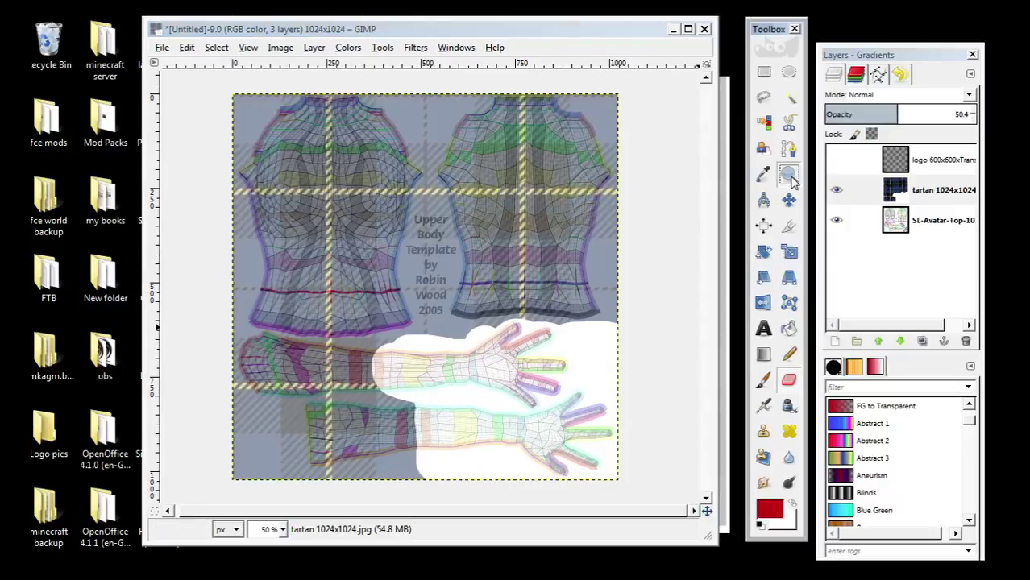
double_click(790, 176)
click(757, 153)
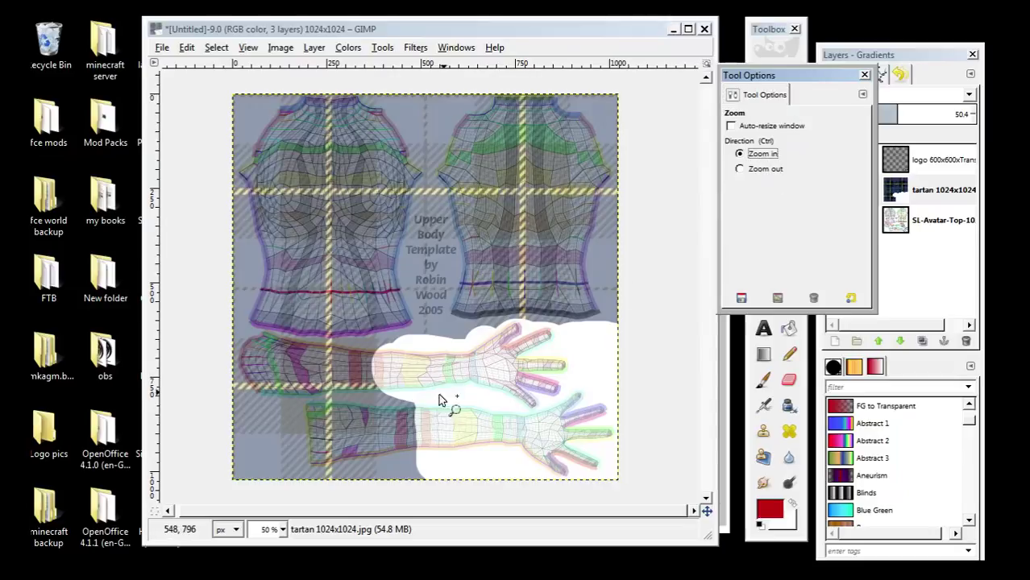
click(408, 430)
click(408, 430)
click(408, 430)
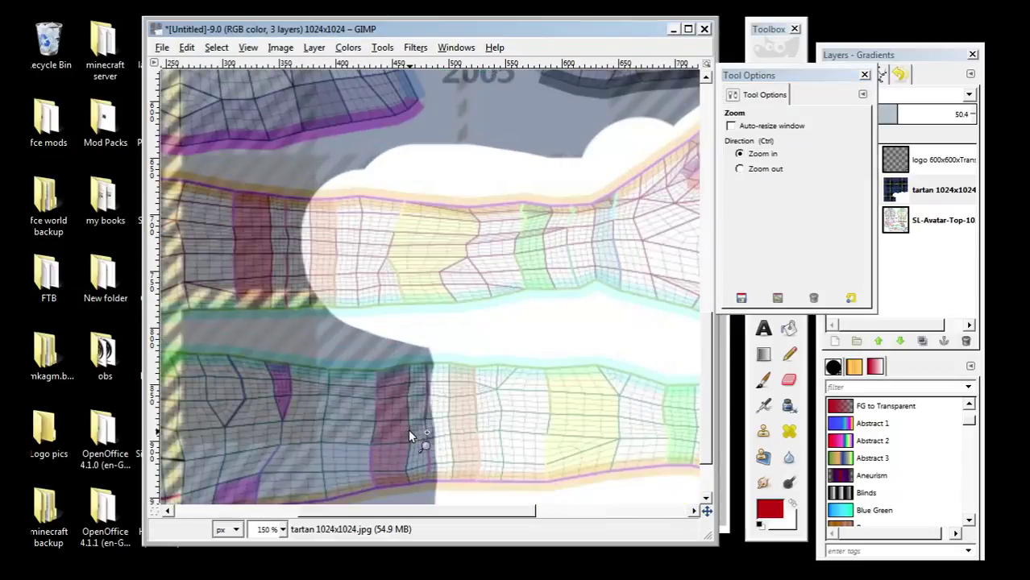
click(408, 429)
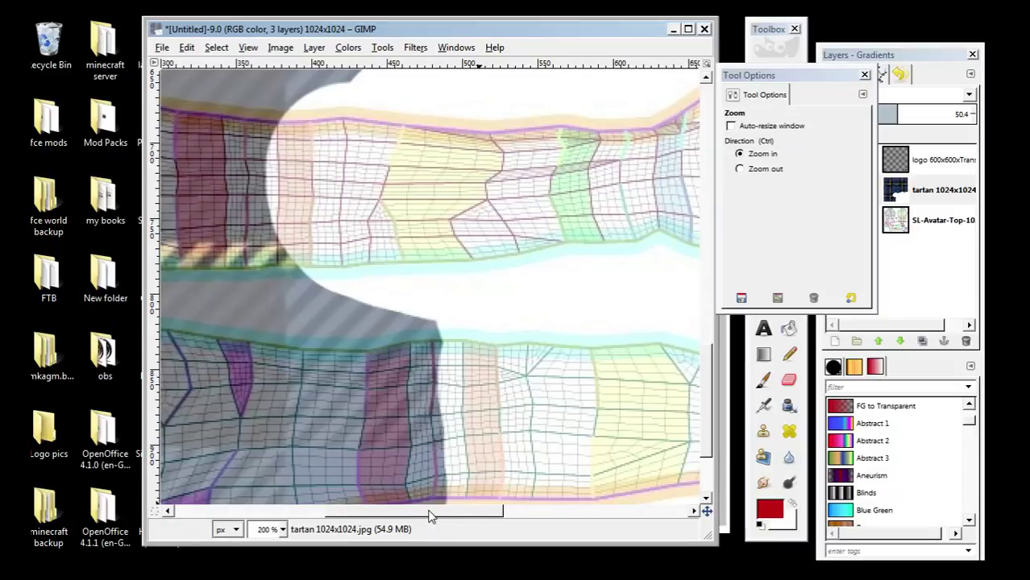
drag(430, 517, 379, 516)
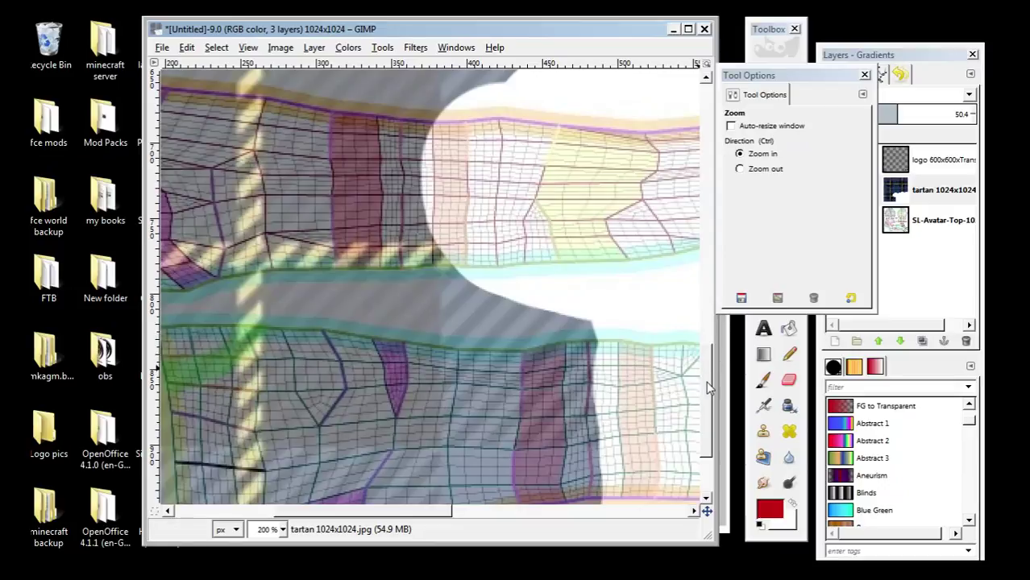
drag(708, 385, 708, 403)
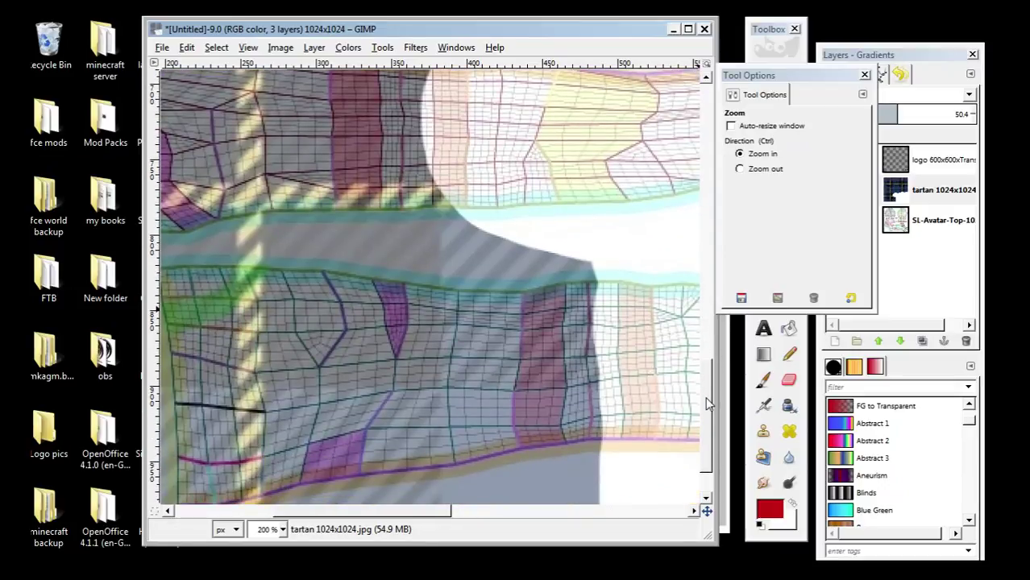
click(740, 170)
click(412, 340)
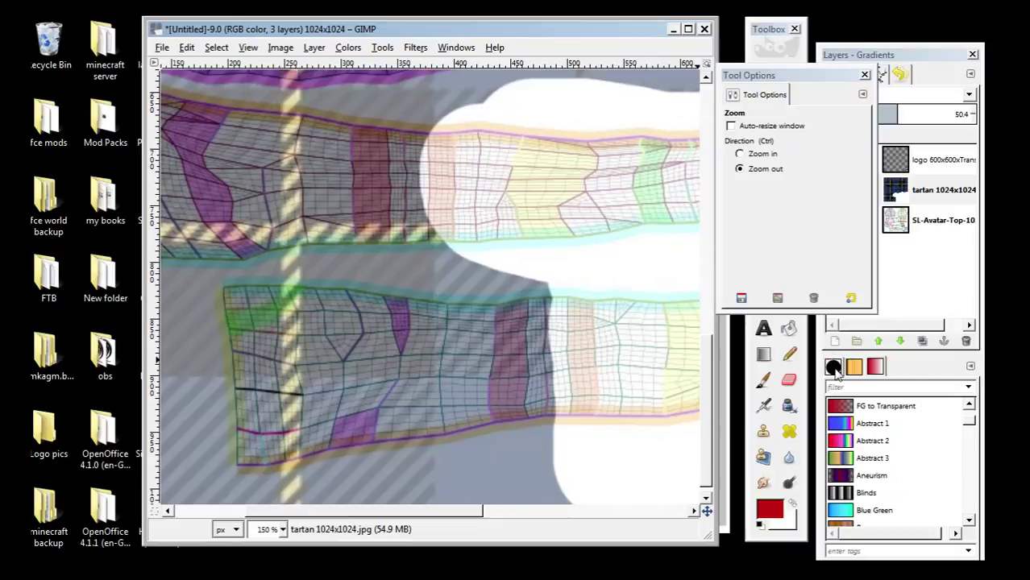
click(865, 75)
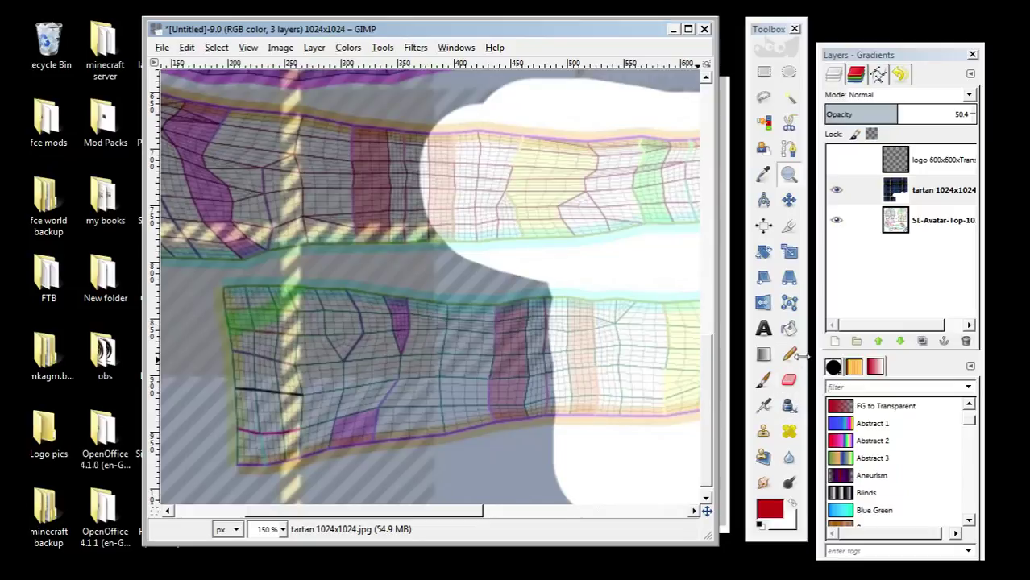
click(793, 382)
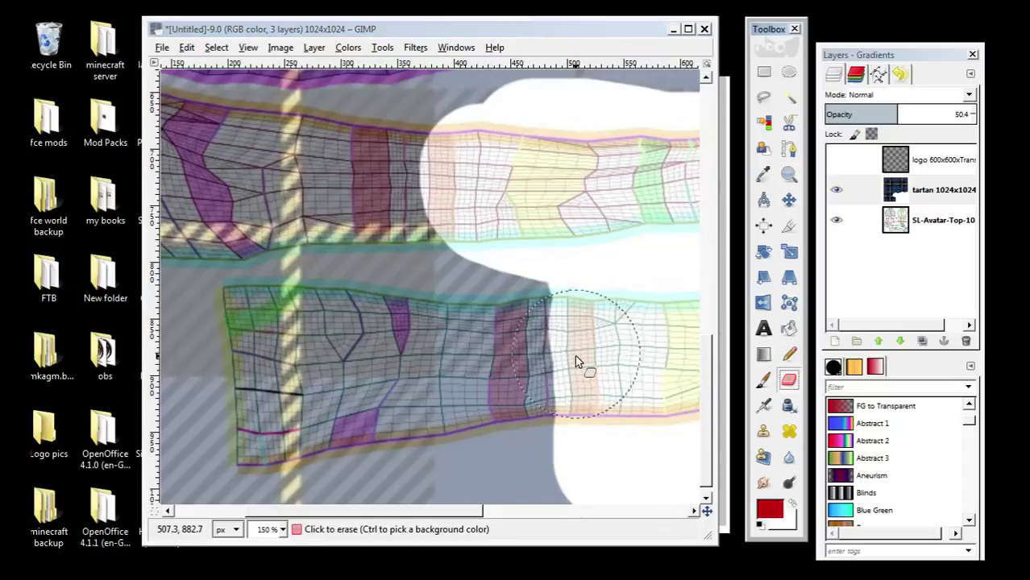
mouse_move(528, 355)
mouse_down()
mouse_move(520, 341)
mouse_move(526, 410)
mouse_up()
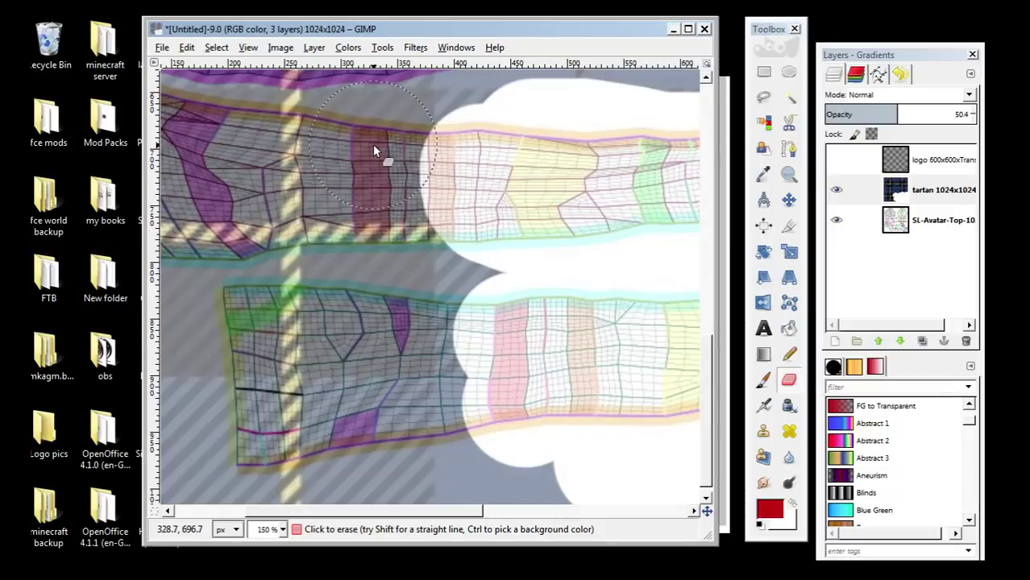
drag(374, 161, 380, 219)
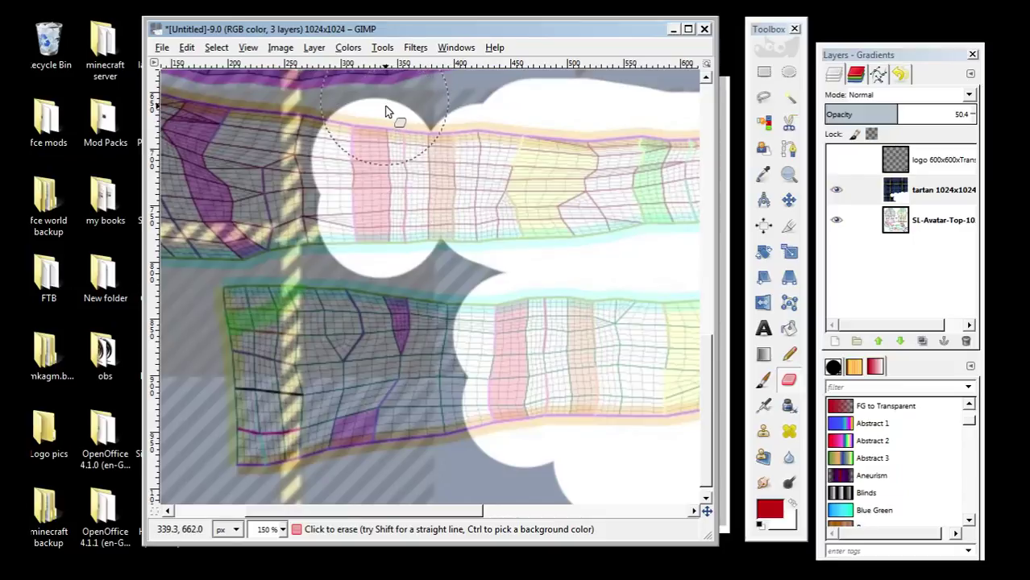
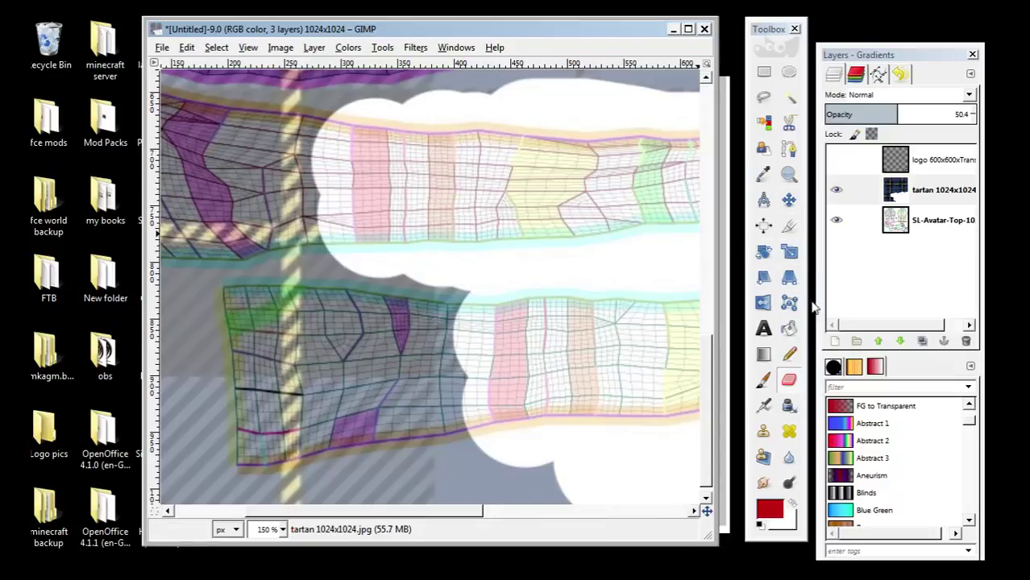
Reduce the Eraser size to 25.17 and trim the lower arm's tartan edge along the vertical mesh line beyond the red band.
double_click(789, 384)
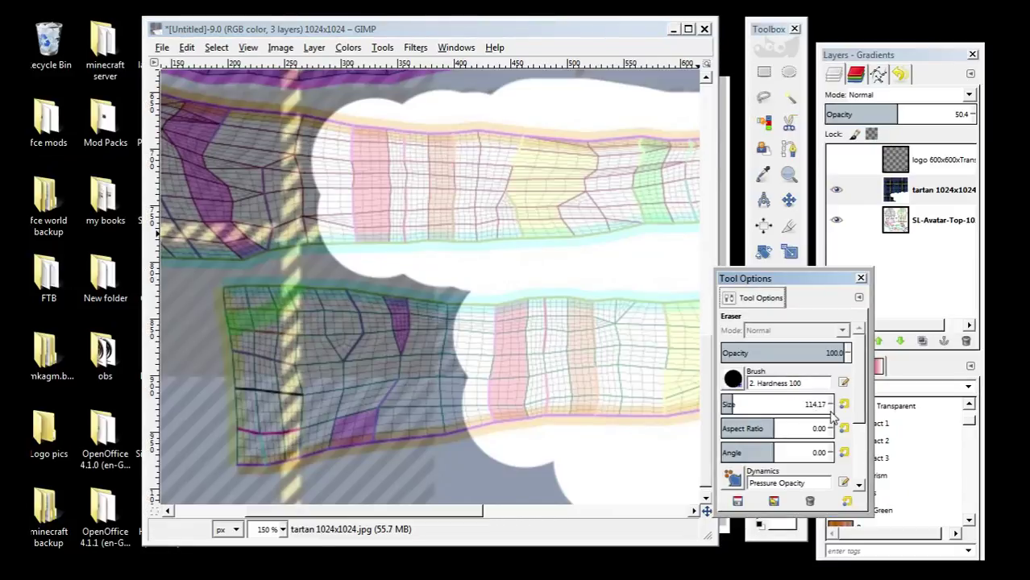
scroll(834, 414, down, 5)
scroll(835, 414, down, 5)
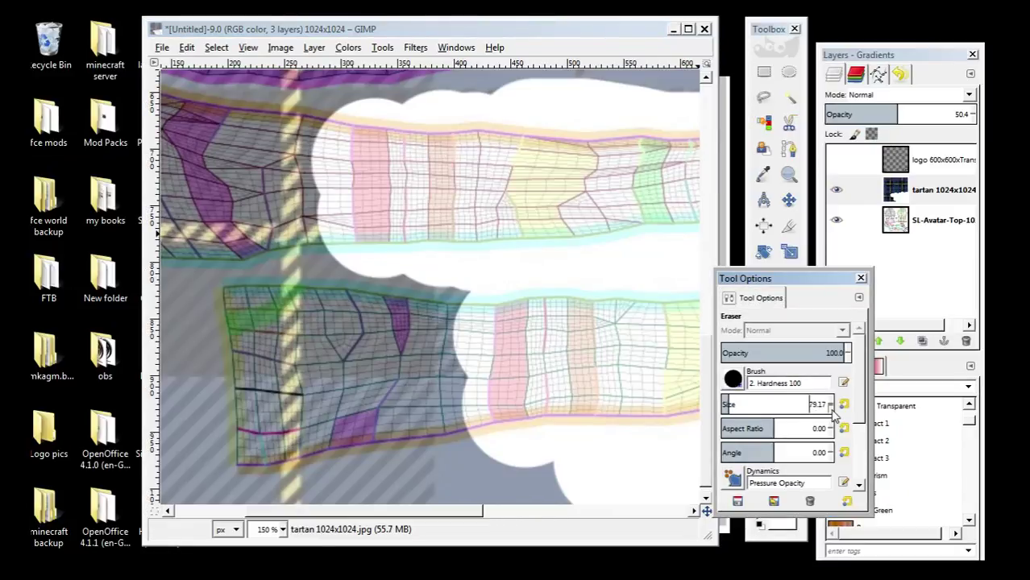
scroll(834, 413, down, 3)
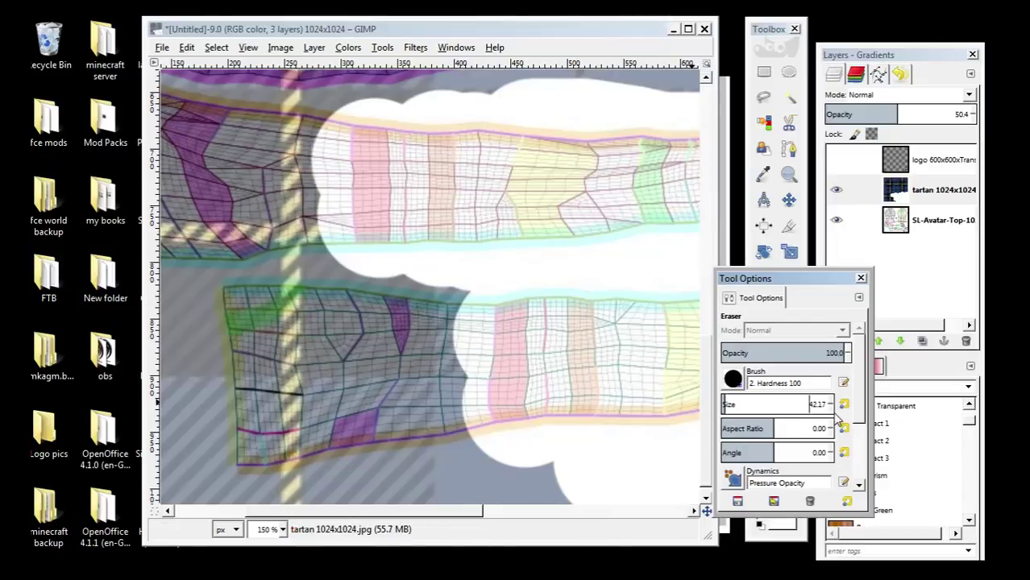
scroll(835, 416, down, 3)
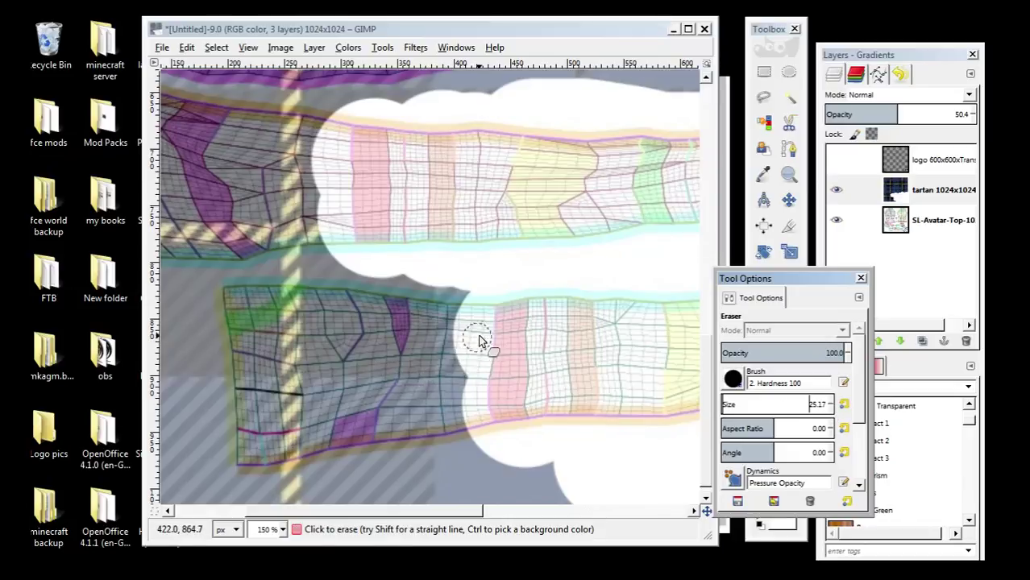
mouse_move(480, 334)
mouse_down()
mouse_move(463, 307)
mouse_move(462, 437)
mouse_move(471, 369)
mouse_up()
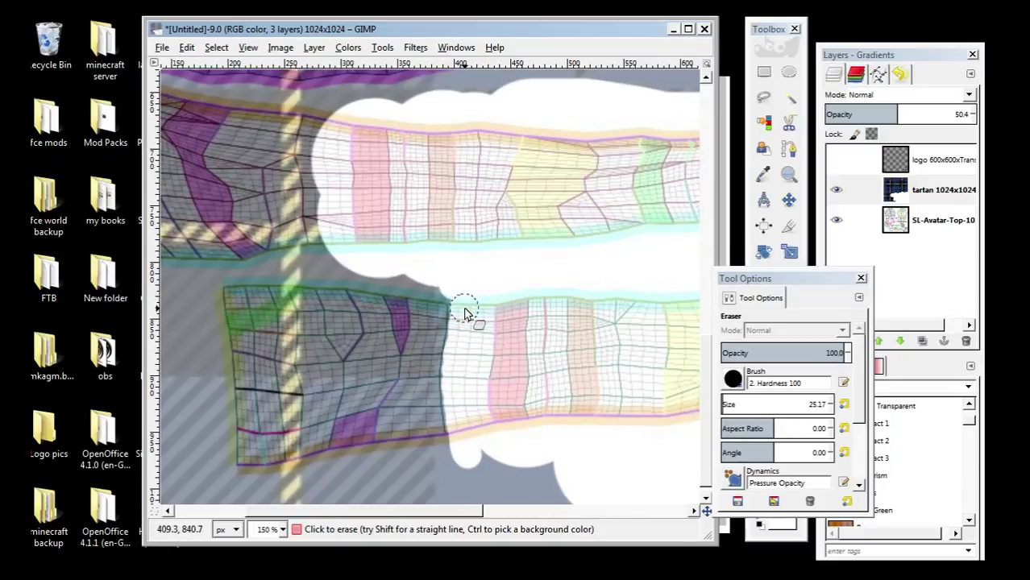
Erase the leftover tartan below the lower arm and trim the upper arm's tartan edge along the vertical mesh line before the red band.
drag(463, 313, 545, 322)
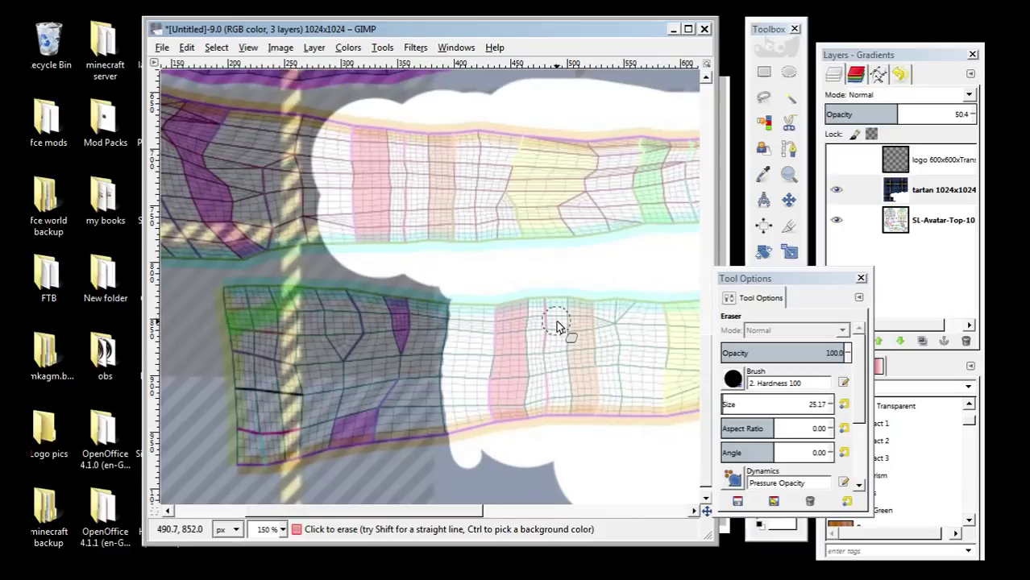
mouse_move(485, 456)
mouse_down()
mouse_move(578, 479)
mouse_move(556, 494)
mouse_up()
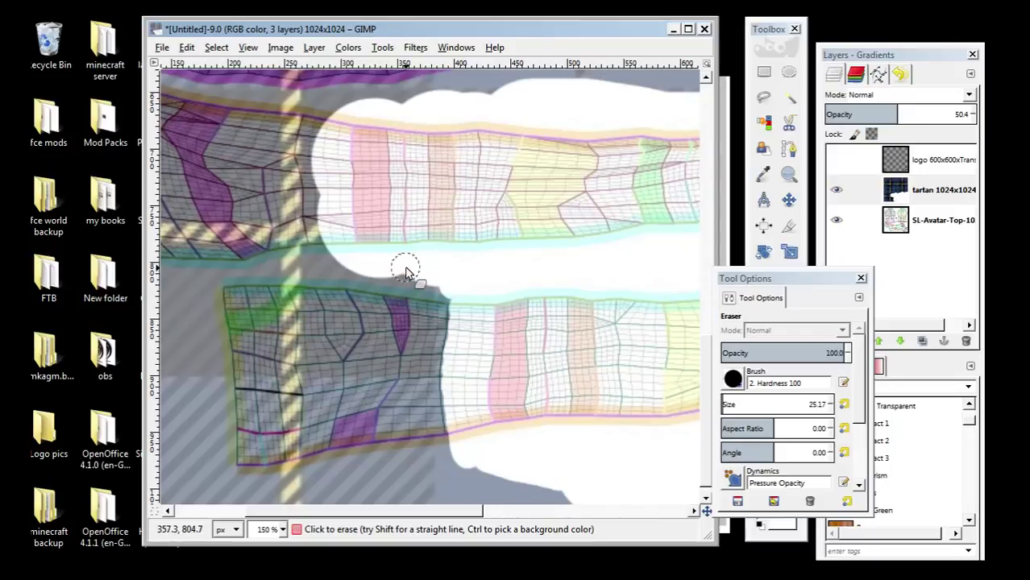
click(321, 119)
drag(321, 118, 315, 161)
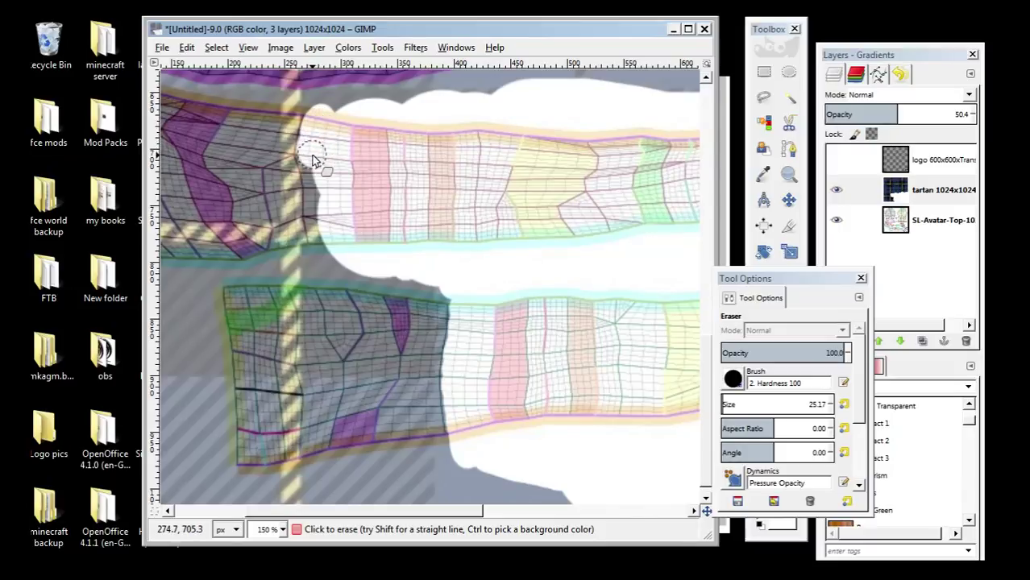
drag(314, 156, 326, 251)
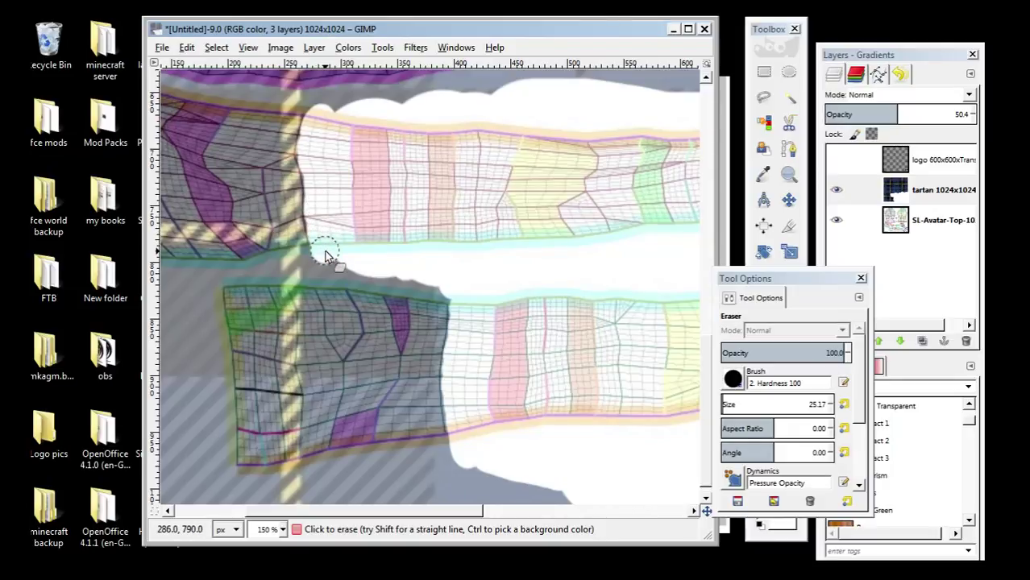
mouse_move(331, 207)
mouse_down()
mouse_move(321, 225)
mouse_move(318, 185)
mouse_up()
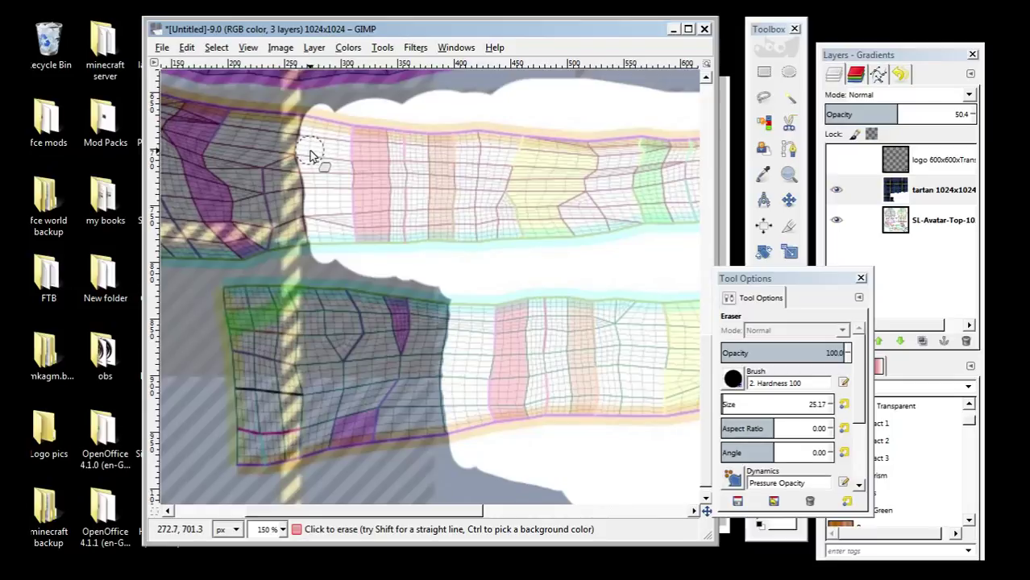
mouse_move(310, 157)
mouse_down()
mouse_move(335, 118)
mouse_move(362, 119)
mouse_move(352, 109)
mouse_move(377, 126)
mouse_move(405, 115)
mouse_up()
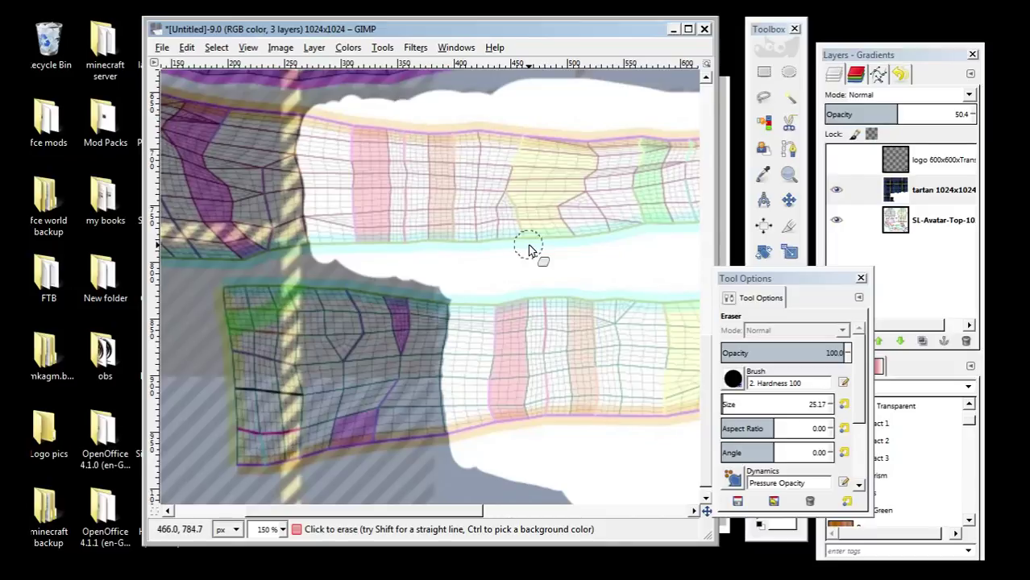
Examine the sleeve edges up close and the whole texture at 50% zoom, with the template layer hidden and shown again.
click(862, 279)
double_click(789, 174)
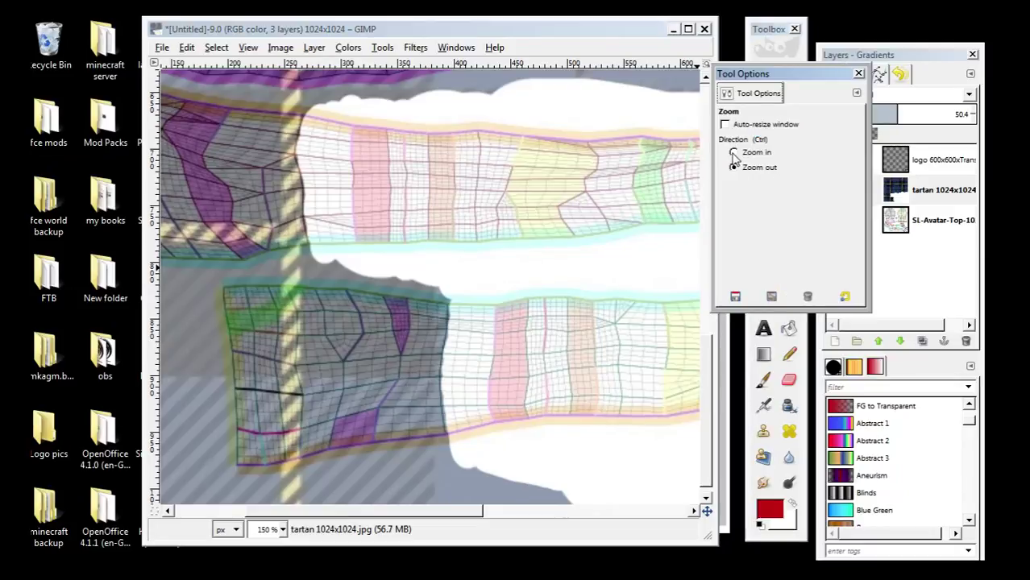
click(733, 153)
click(419, 242)
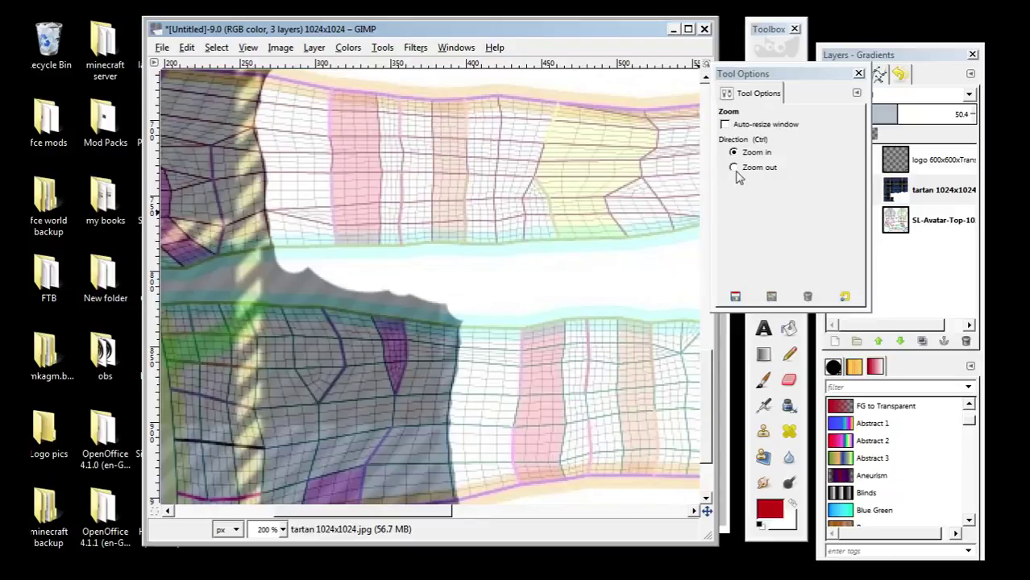
click(734, 168)
click(456, 216)
click(455, 217)
click(456, 217)
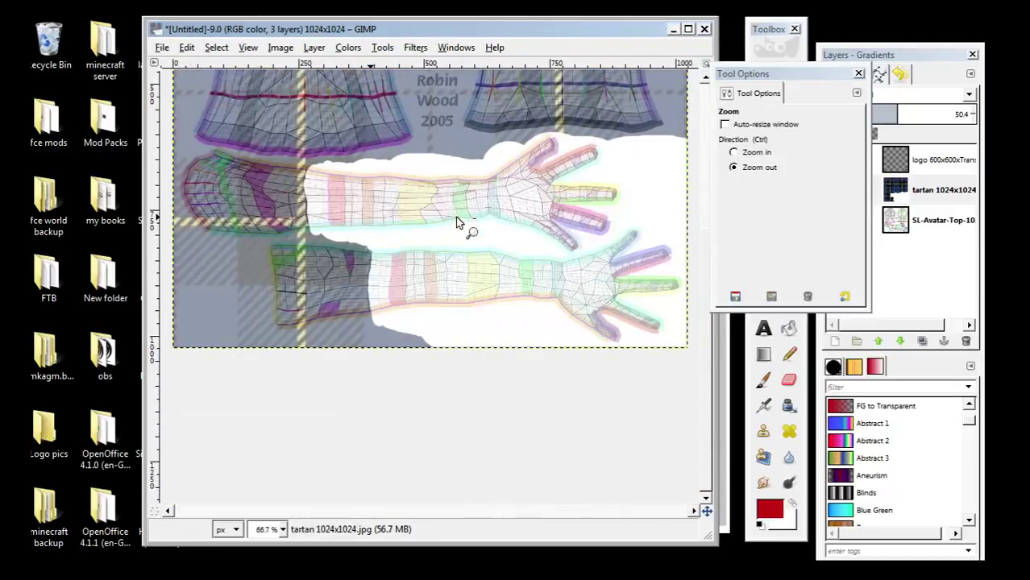
click(455, 217)
click(455, 217)
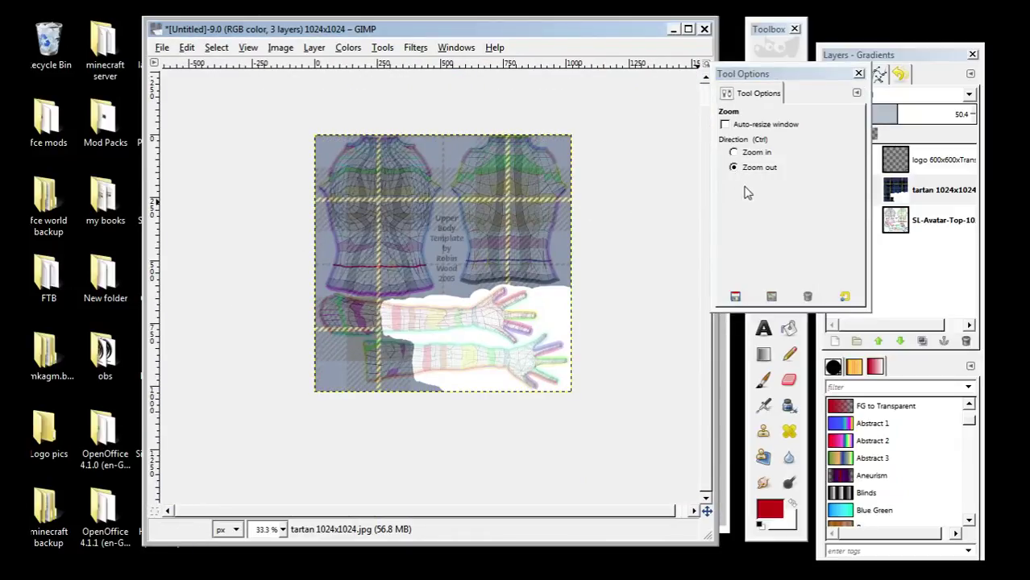
click(733, 152)
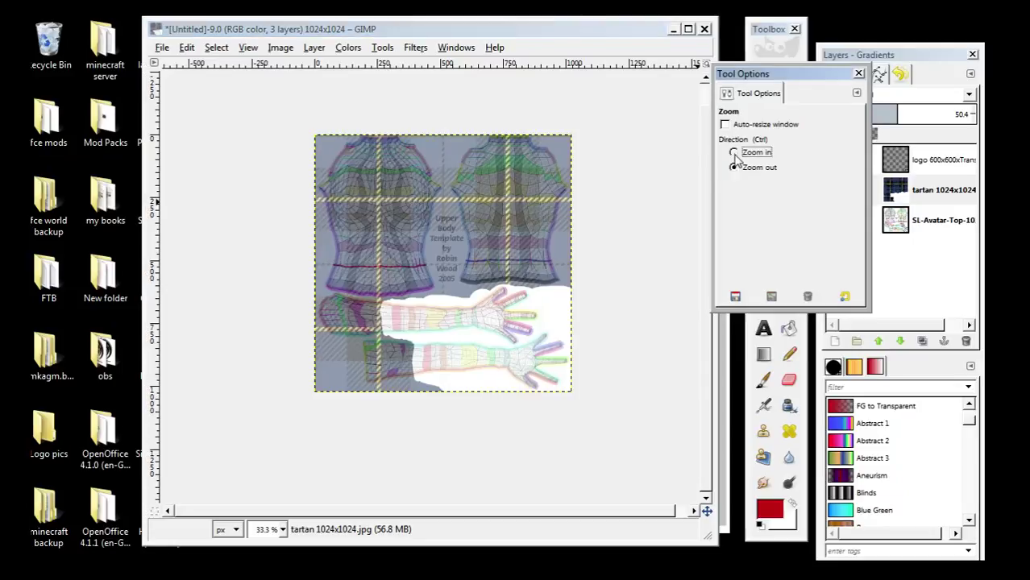
click(453, 256)
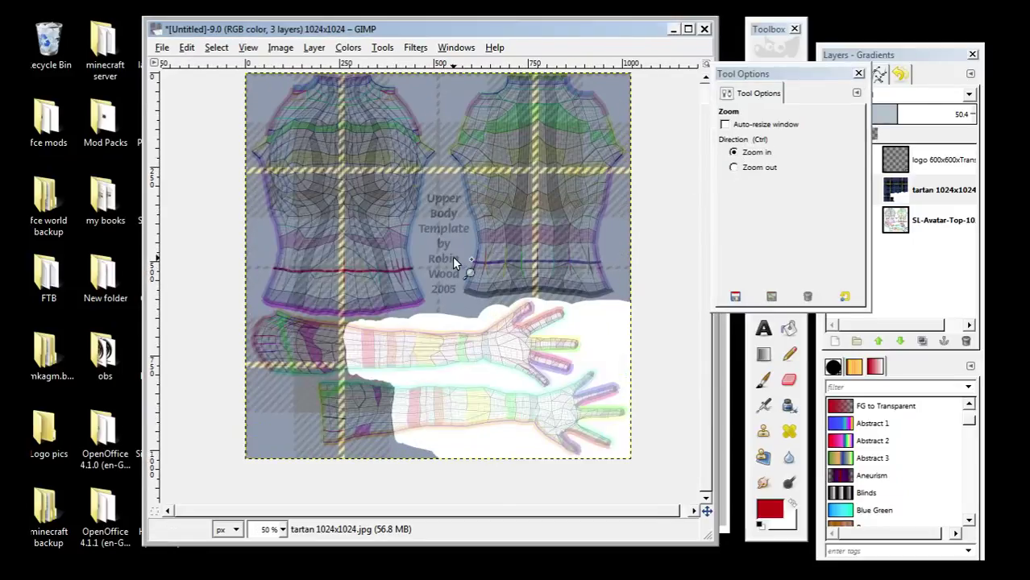
click(859, 74)
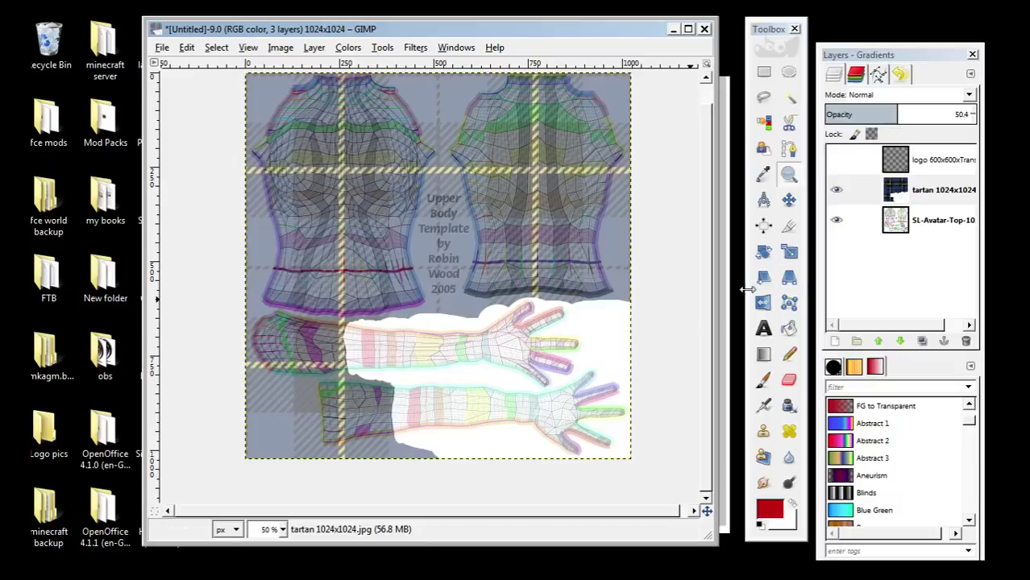
click(835, 229)
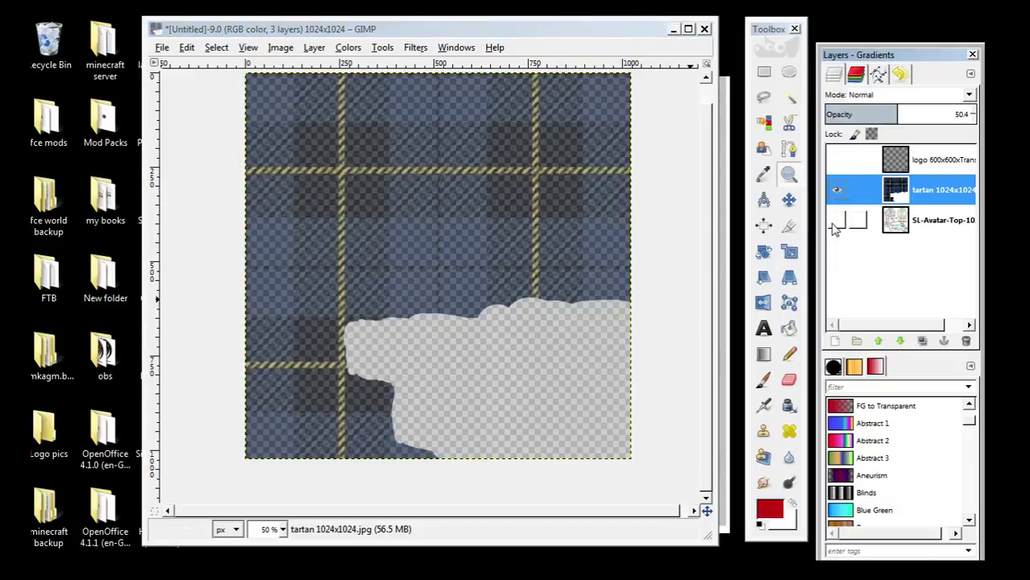
click(835, 223)
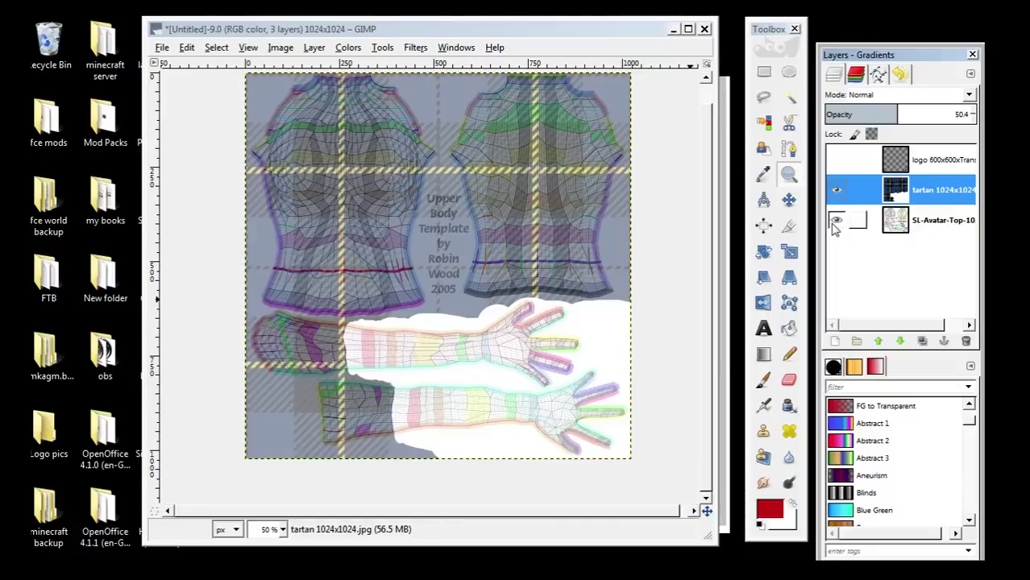
Show the logo layer and move the logo onto the lower part of the front torso.
click(837, 160)
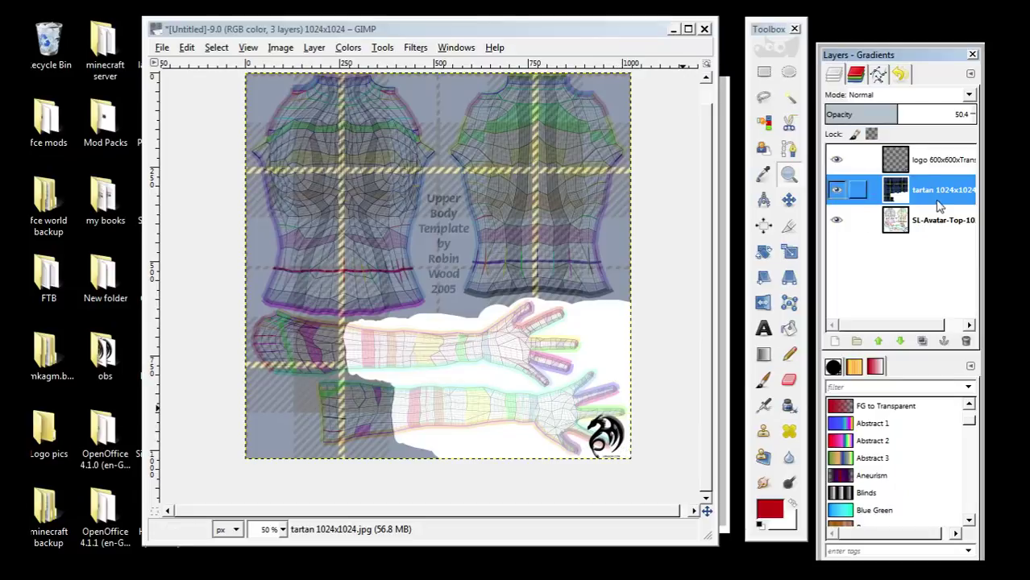
click(927, 162)
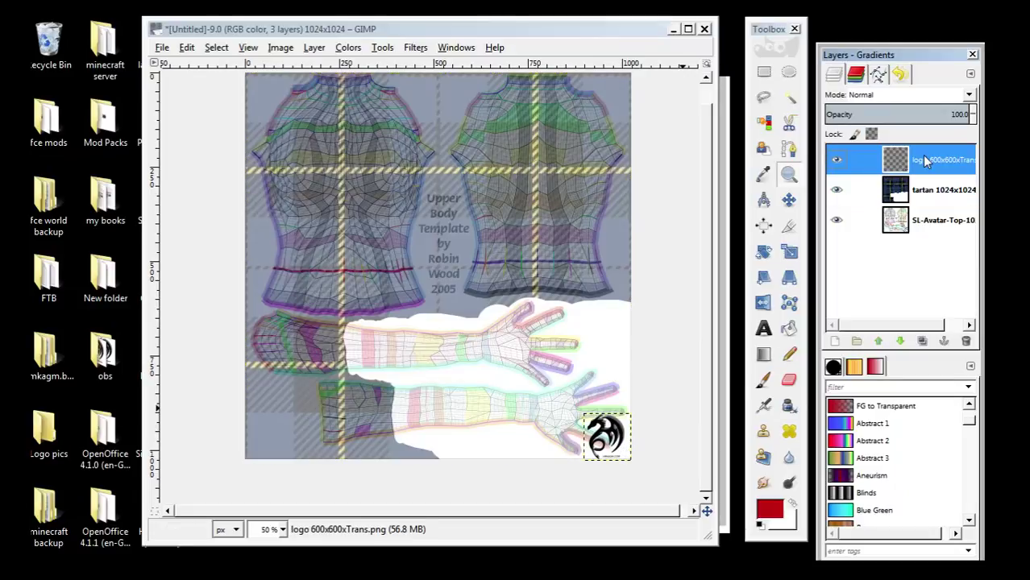
click(790, 200)
drag(611, 436, 385, 274)
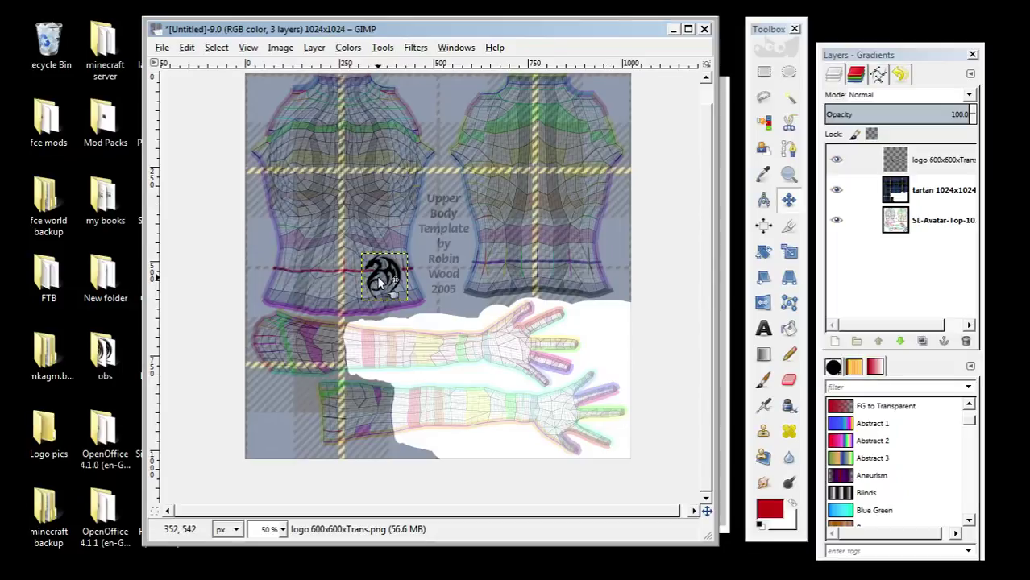
Scale the logo layer down to a width of 50 px and a height of about 50 px.
click(789, 251)
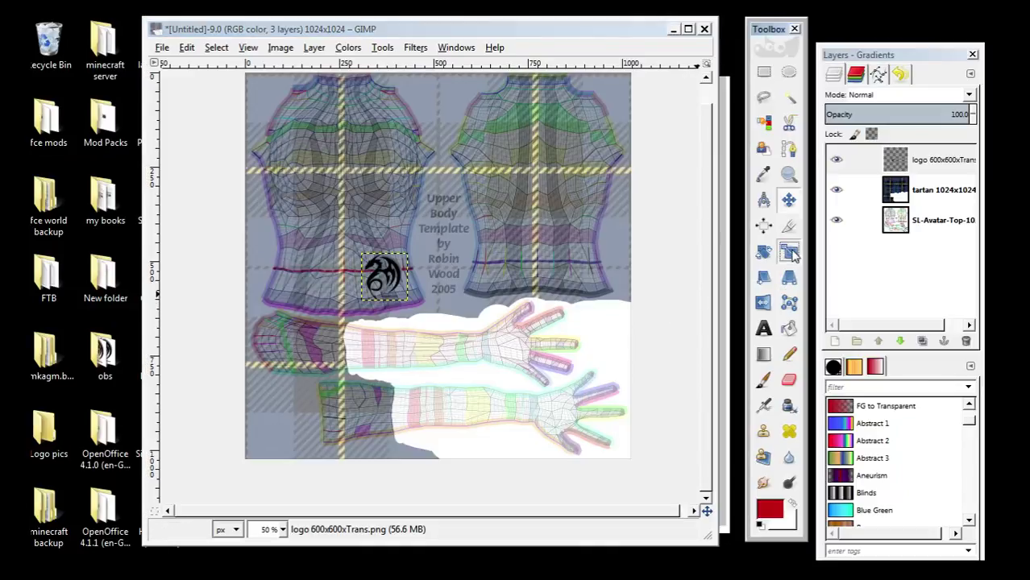
click(384, 274)
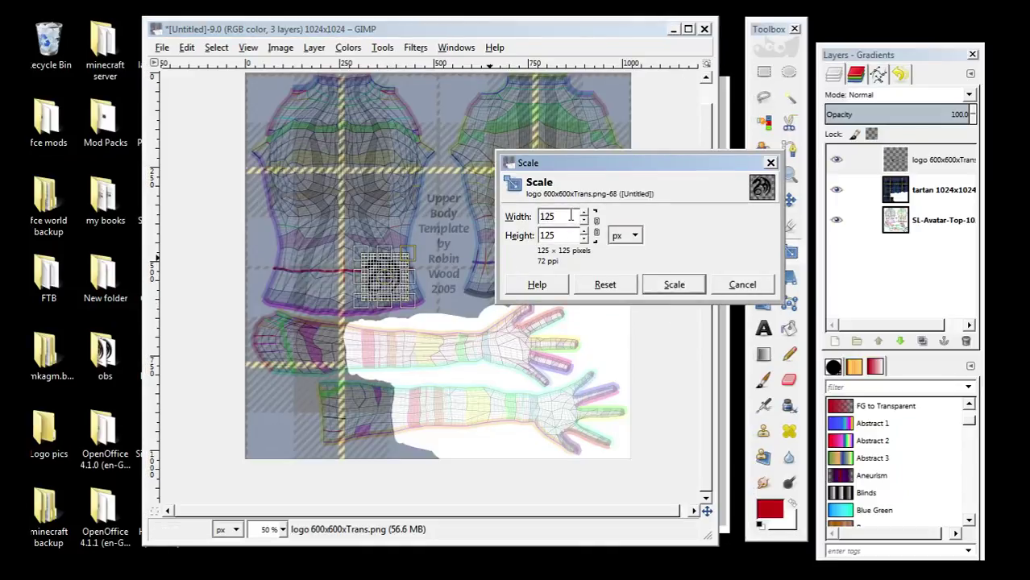
drag(585, 225, 586, 245)
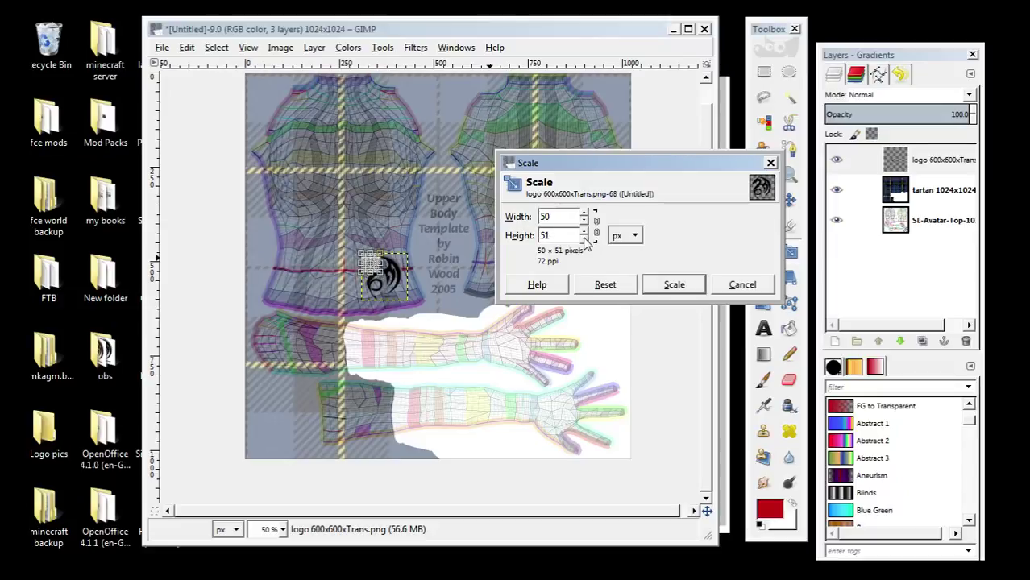
scroll(584, 239, down, 3)
click(673, 286)
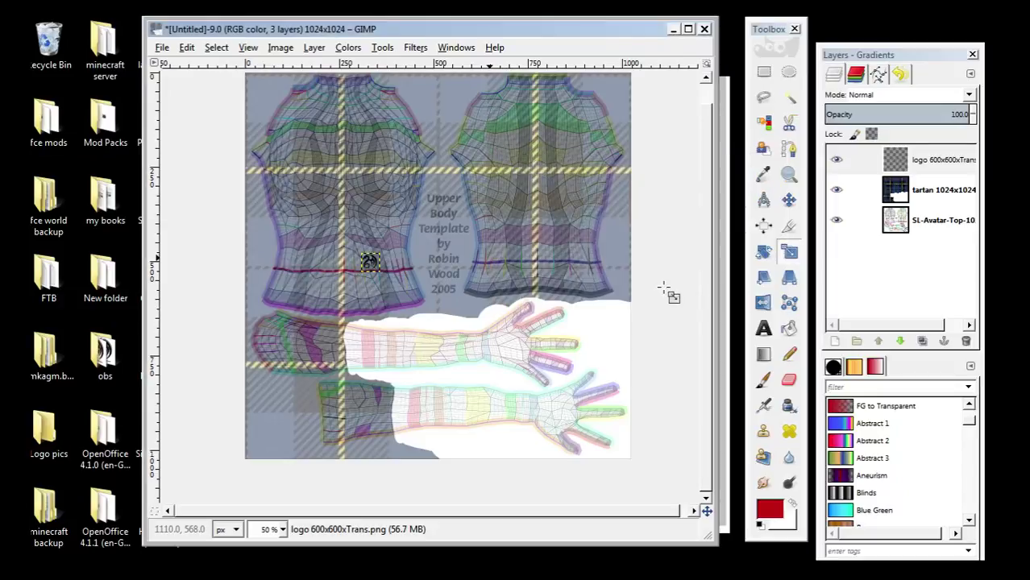
Move the reduced logo into the lower right corner of the front torso, between the red line and the hem.
click(788, 201)
click(935, 164)
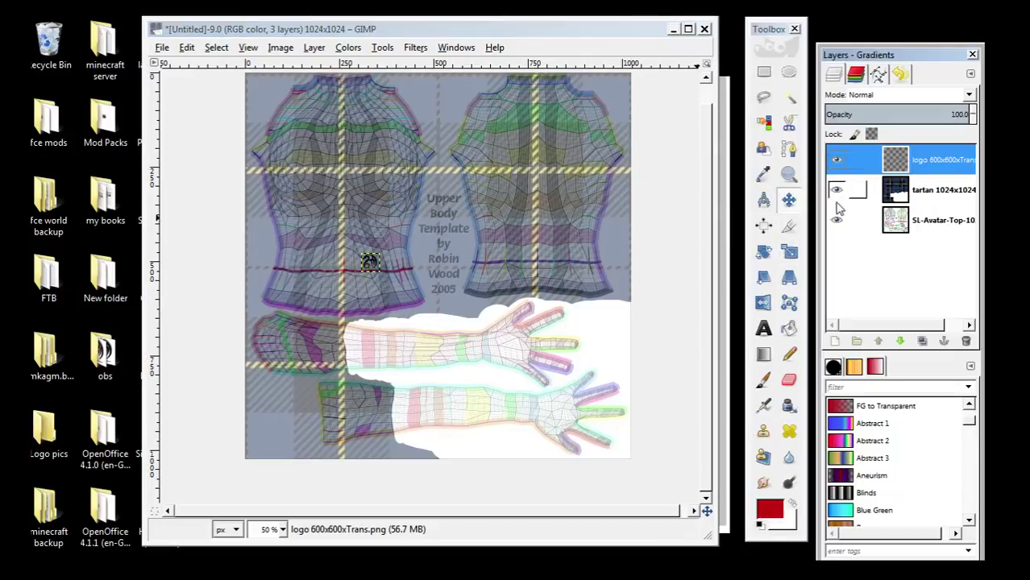
mouse_move(369, 260)
mouse_down()
mouse_move(390, 278)
mouse_move(369, 264)
mouse_up()
click(939, 160)
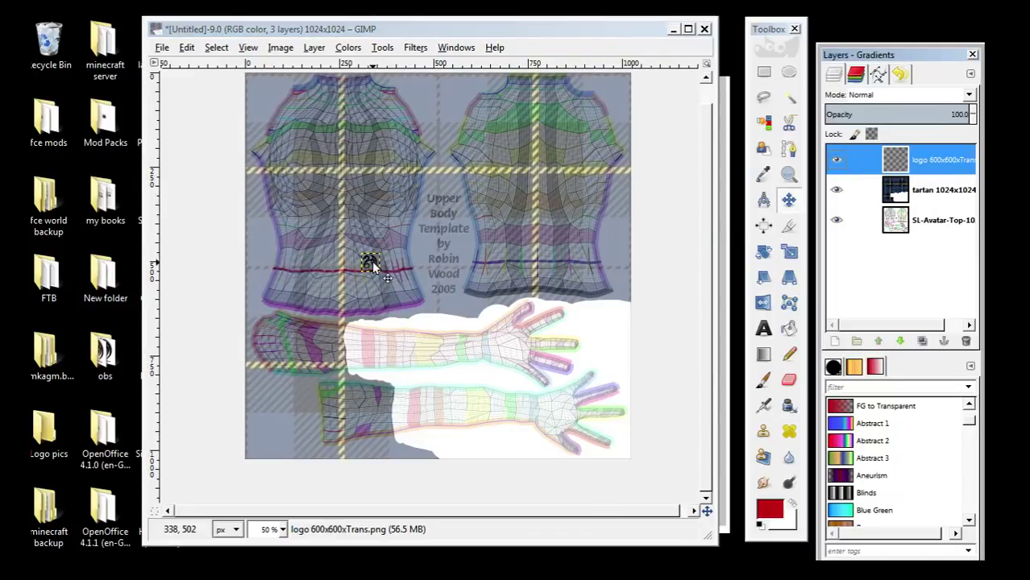
drag(370, 263, 406, 287)
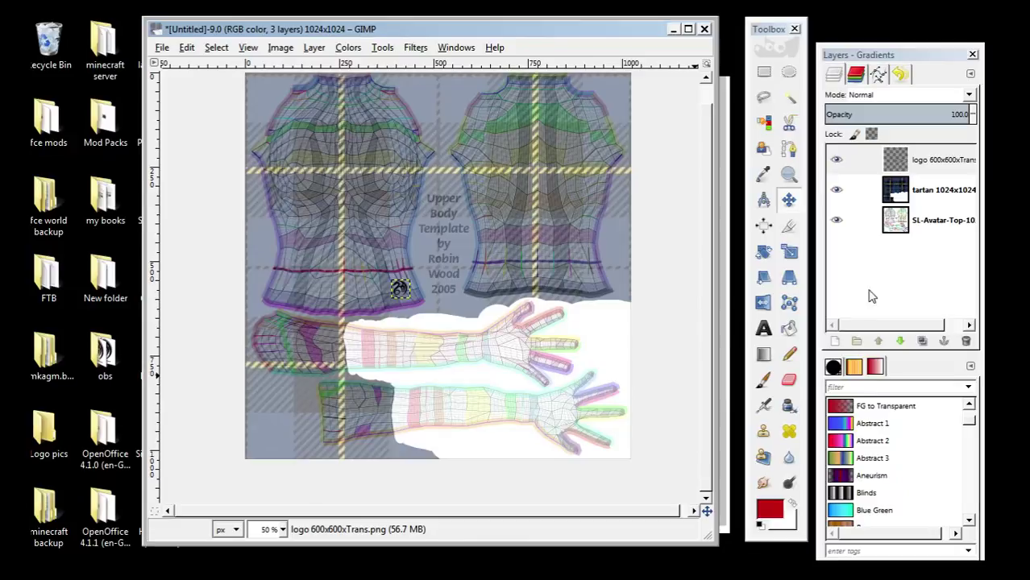
Hide the avatar template layer and set the tartan layer's opacity to 100.
click(842, 226)
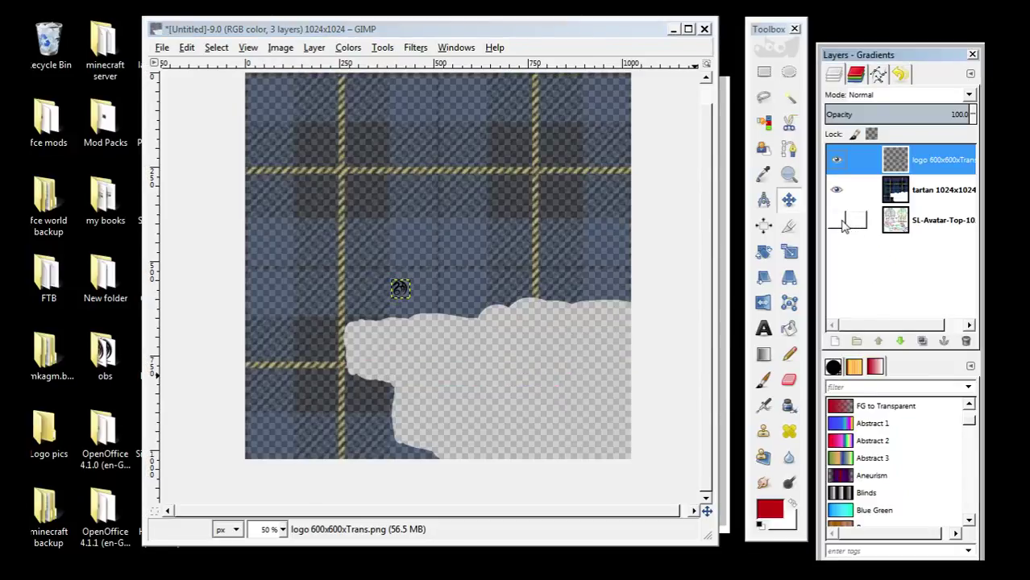
click(937, 199)
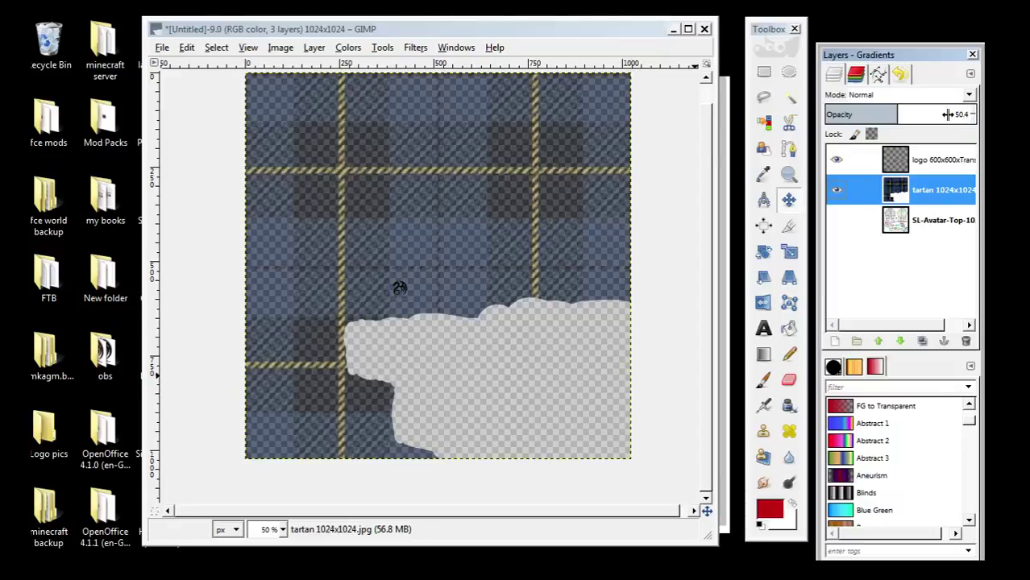
click(973, 114)
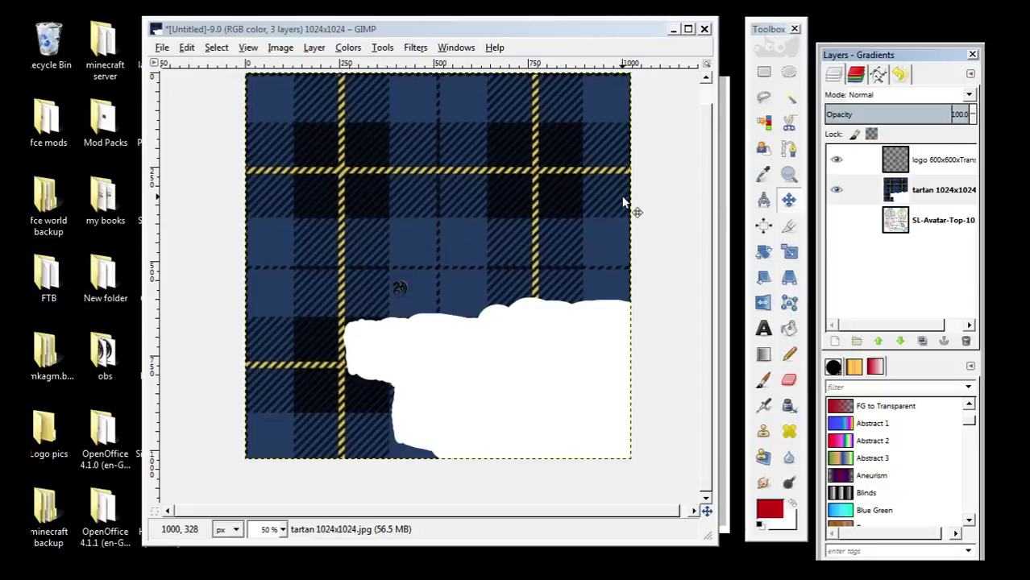
click(162, 48)
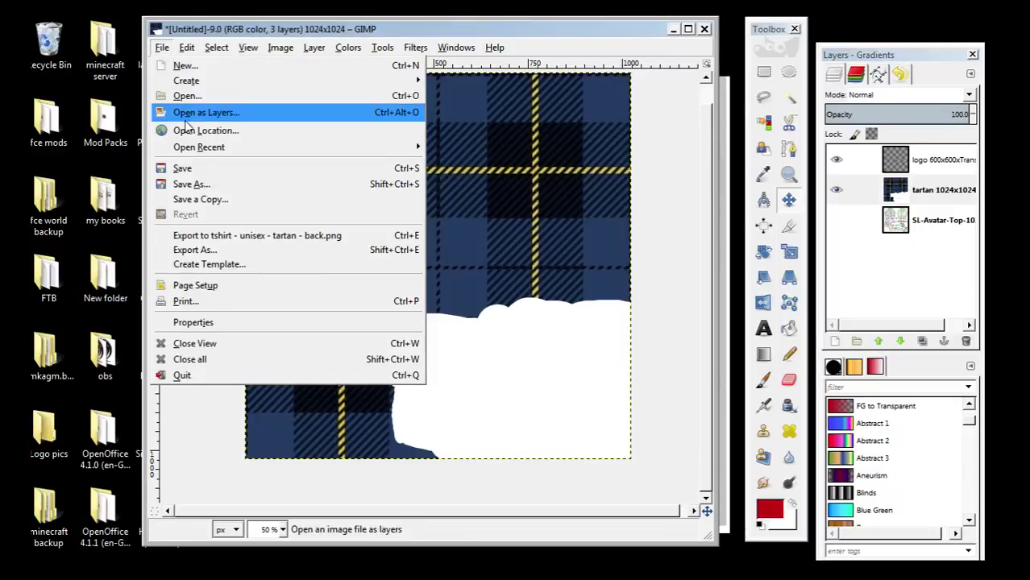
click(167, 50)
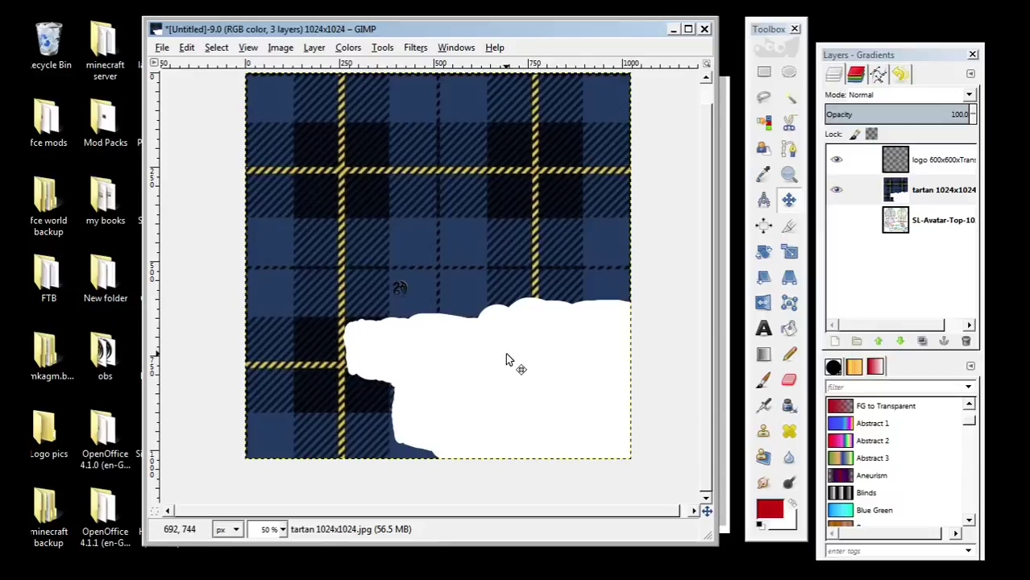
Hide the logo layer and add an alpha channel to the tartan layer.
click(843, 170)
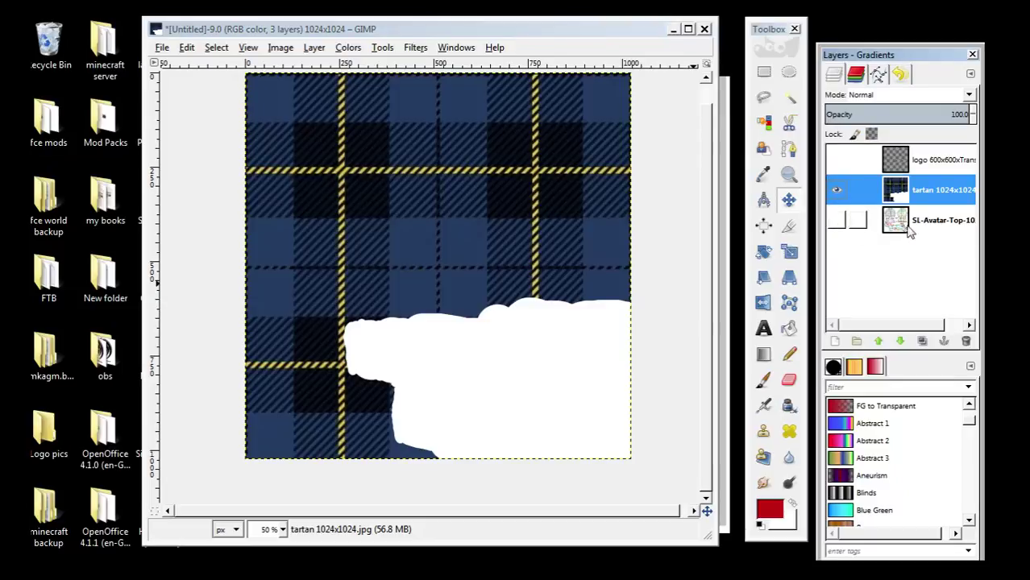
click(449, 380)
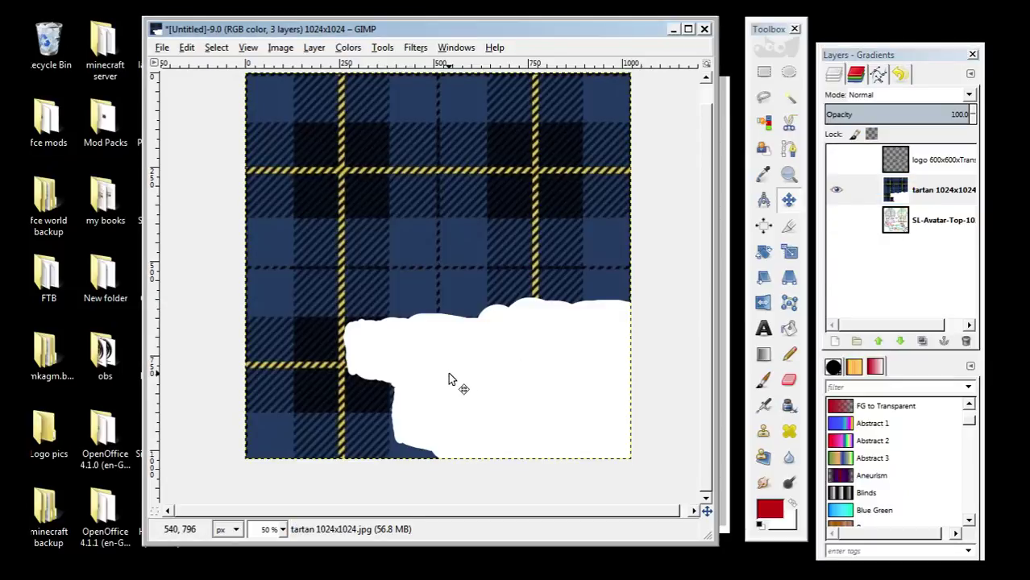
click(314, 49)
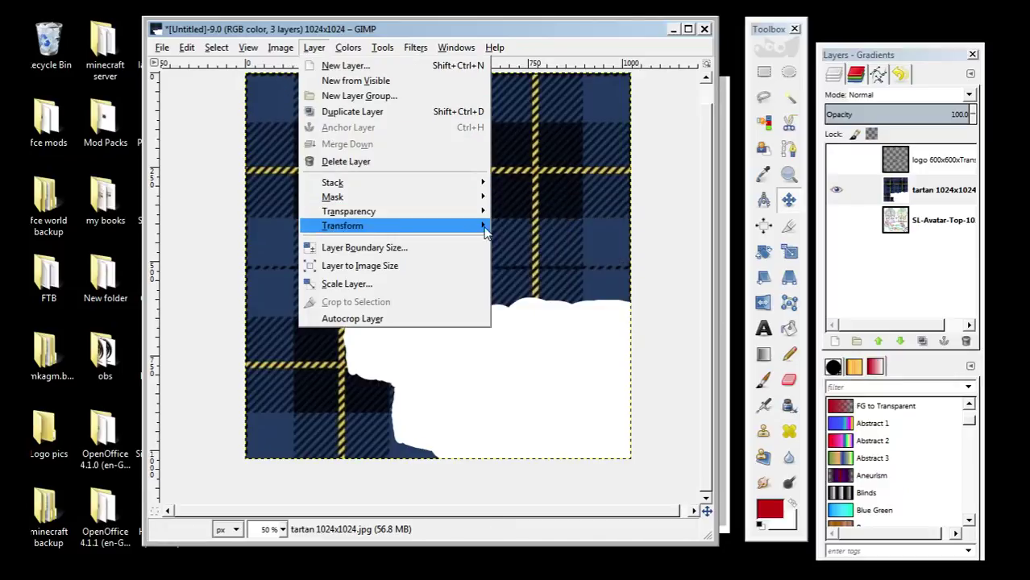
mouse_move(484, 212)
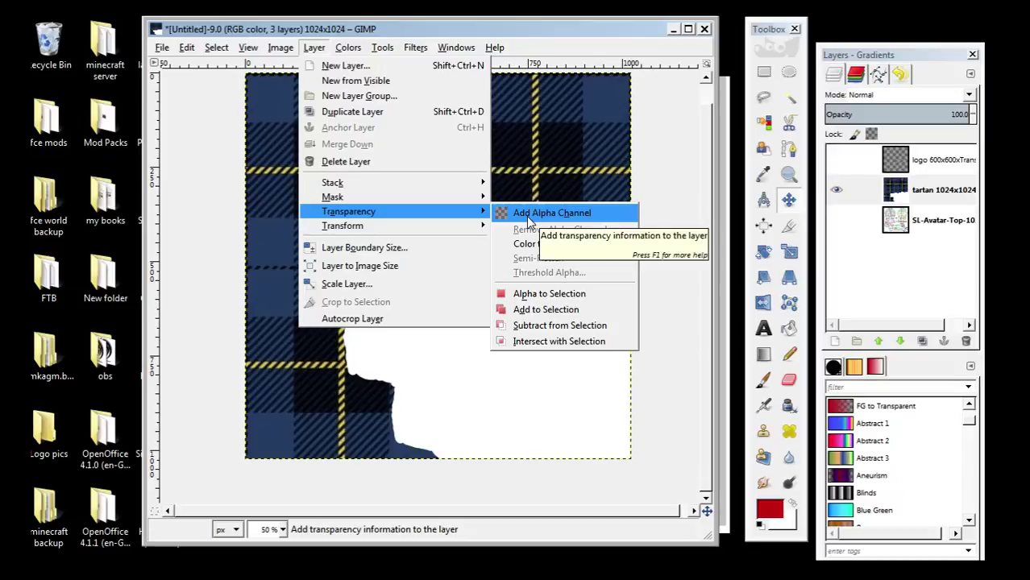
click(528, 214)
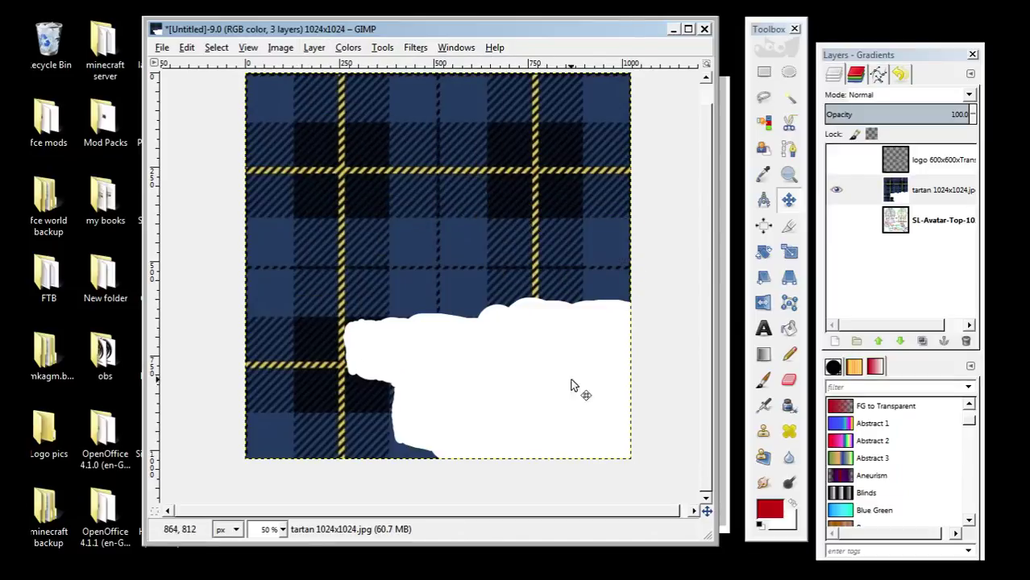
Delete the white area of the tartan layer with a by-color selection and make the logo layer visible again.
click(770, 132)
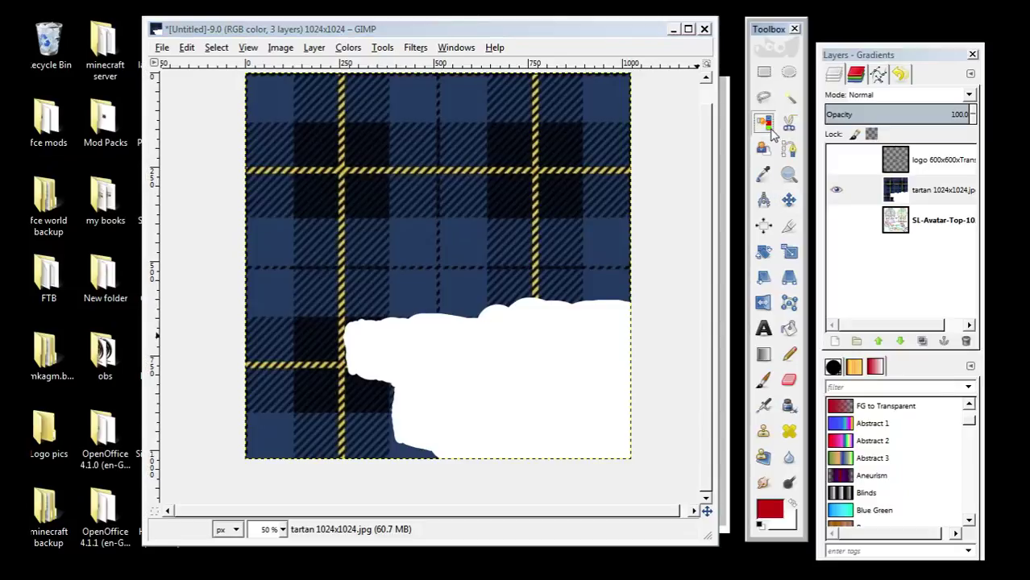
click(544, 374)
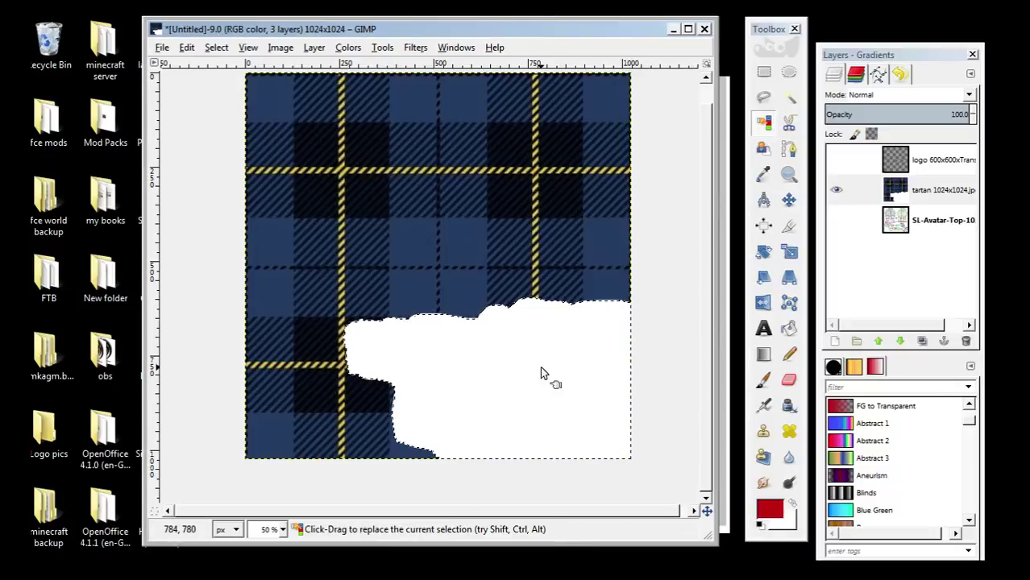
key(Delete)
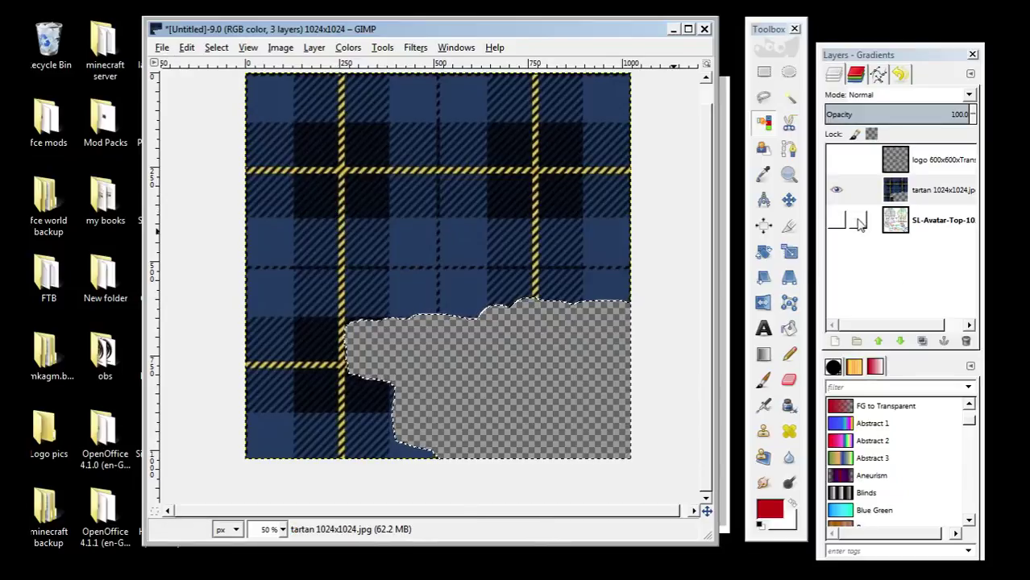
click(837, 159)
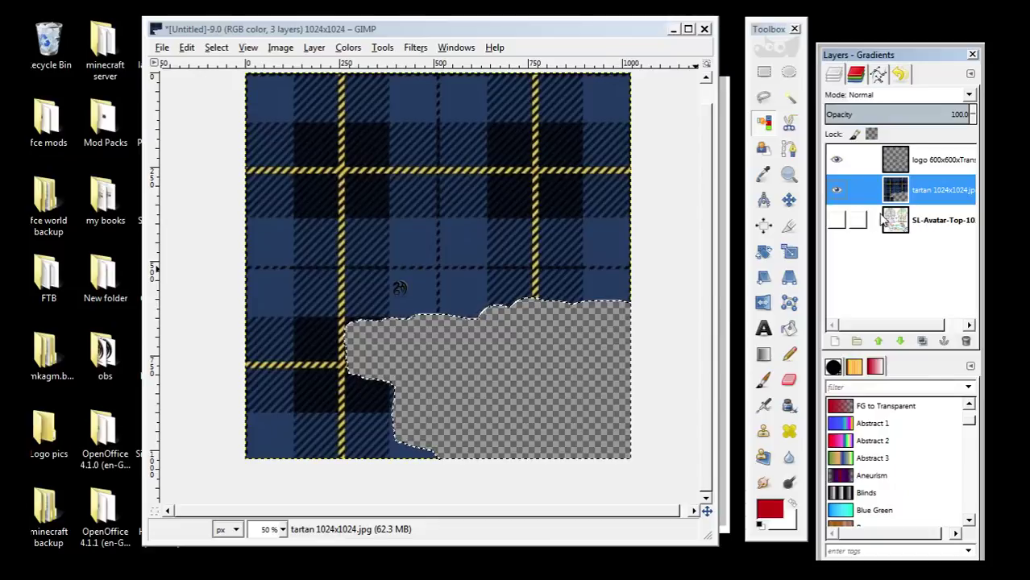
Export the image as "tshirt - unisex - tartan - back.png" in the t-shirts folder, replacing the existing file and keeping compression level 9.
click(162, 47)
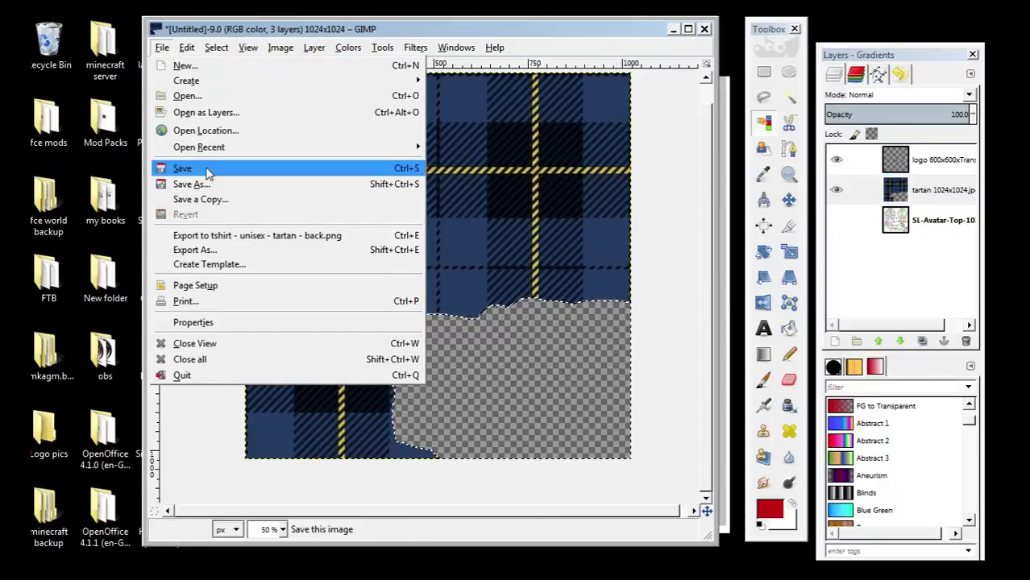
click(210, 251)
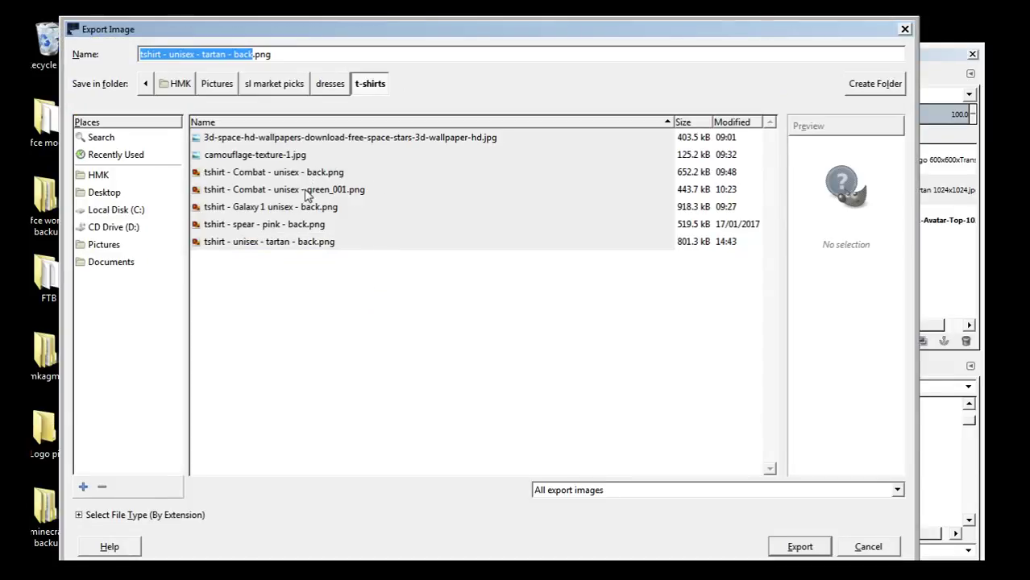
click(299, 244)
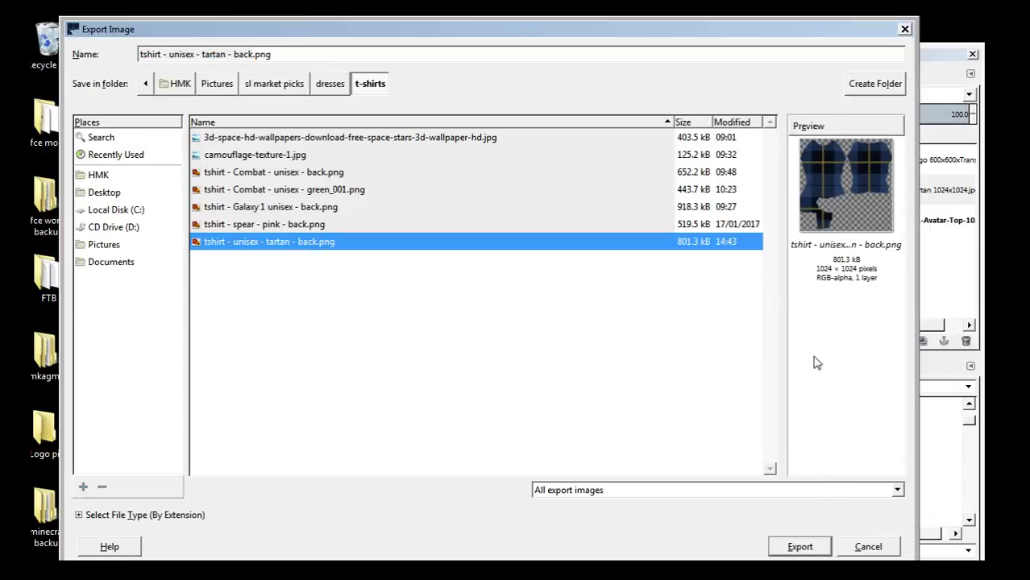
click(796, 543)
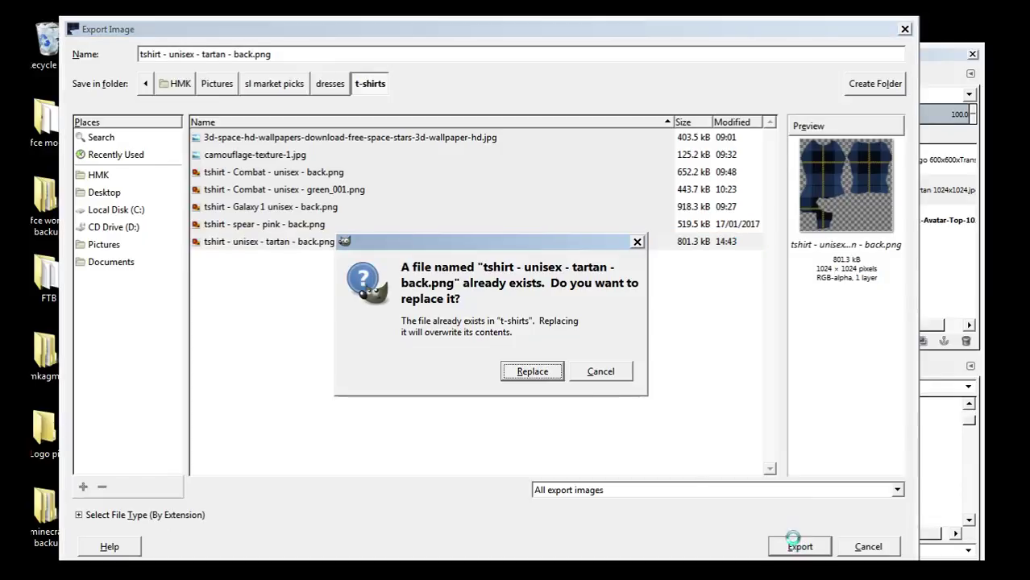
click(535, 370)
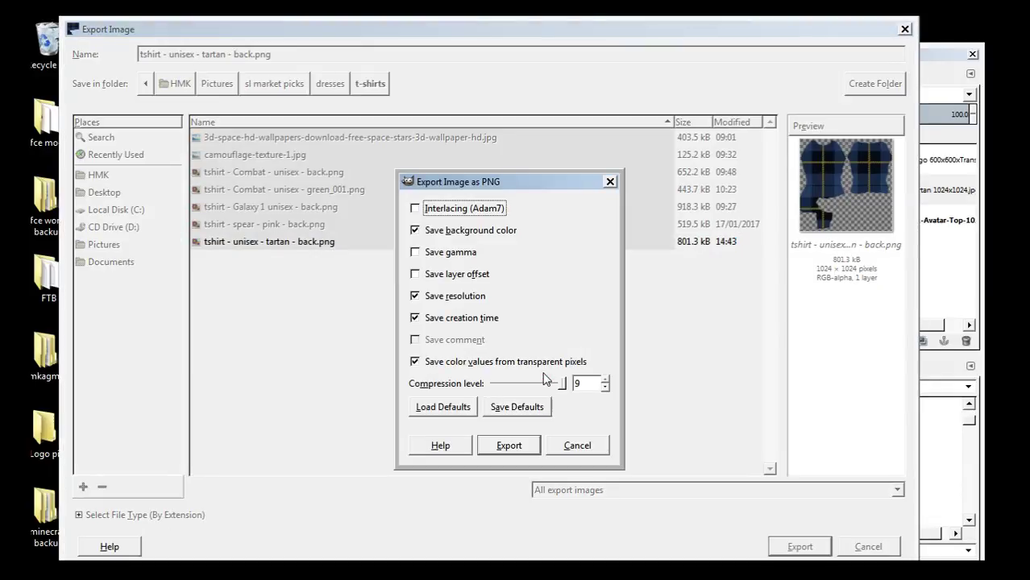
click(513, 446)
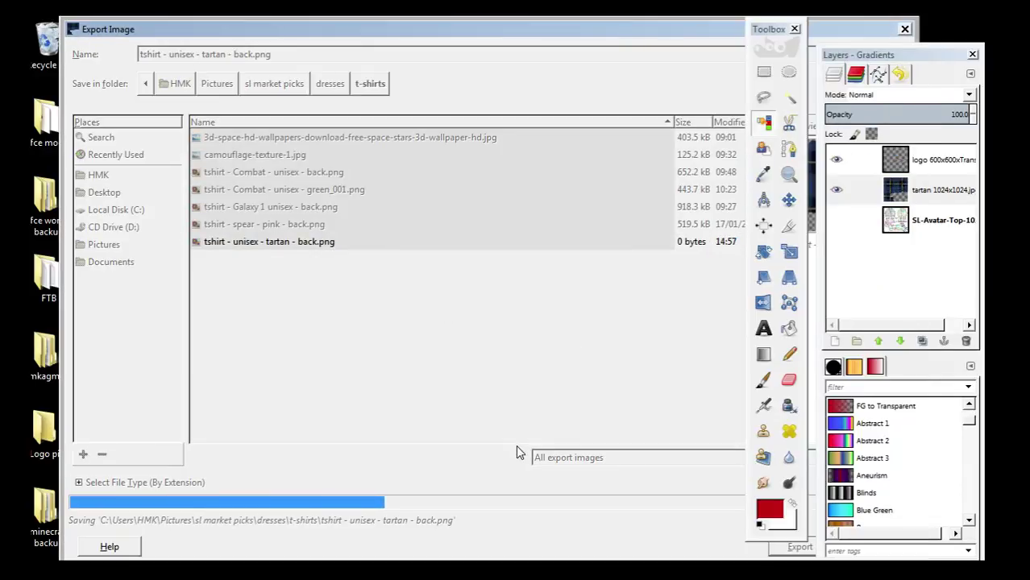